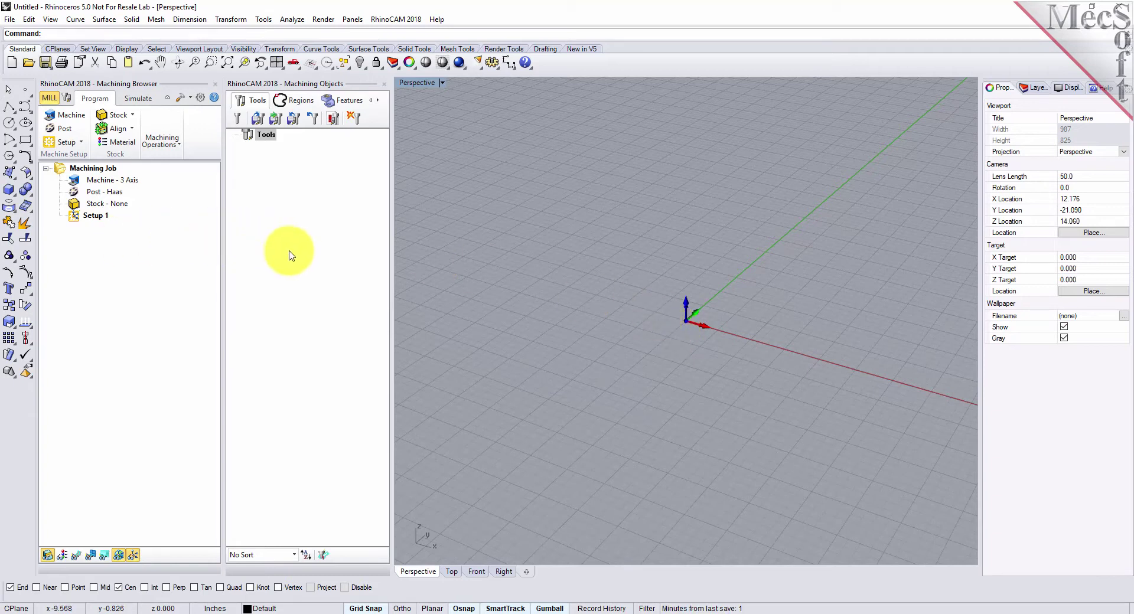
# Step: Close the RhinoCAM Machining Objects and Machining Browser panels
pyautogui.click(383, 83)
pyautogui.click(219, 86)
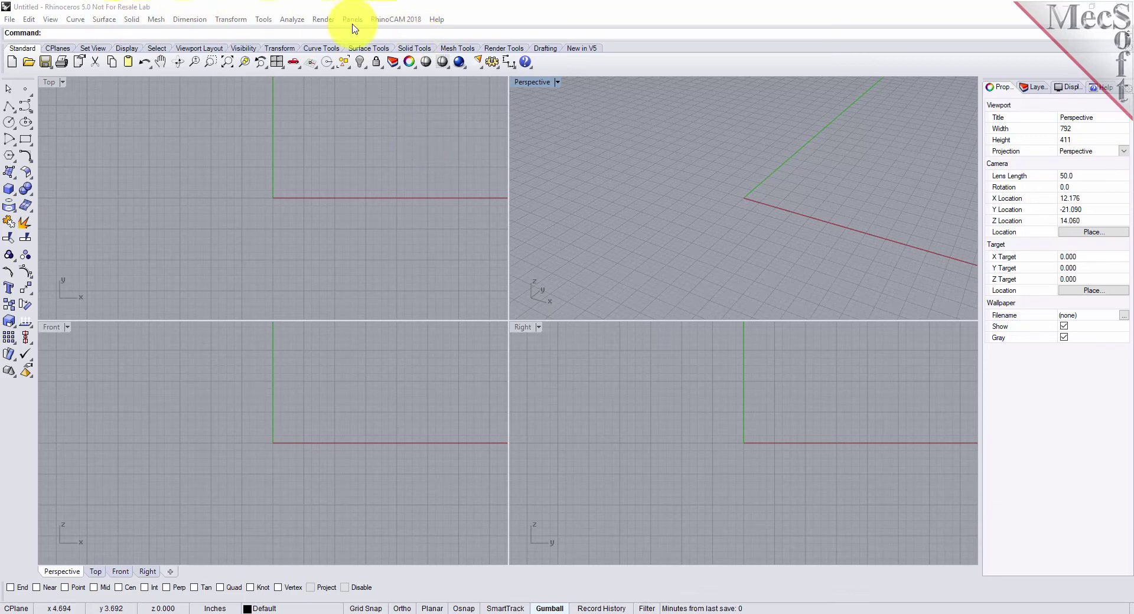
# Step: Open the MESH browser from the RhinoCAM 2018 menu
pyautogui.click(421, 21)
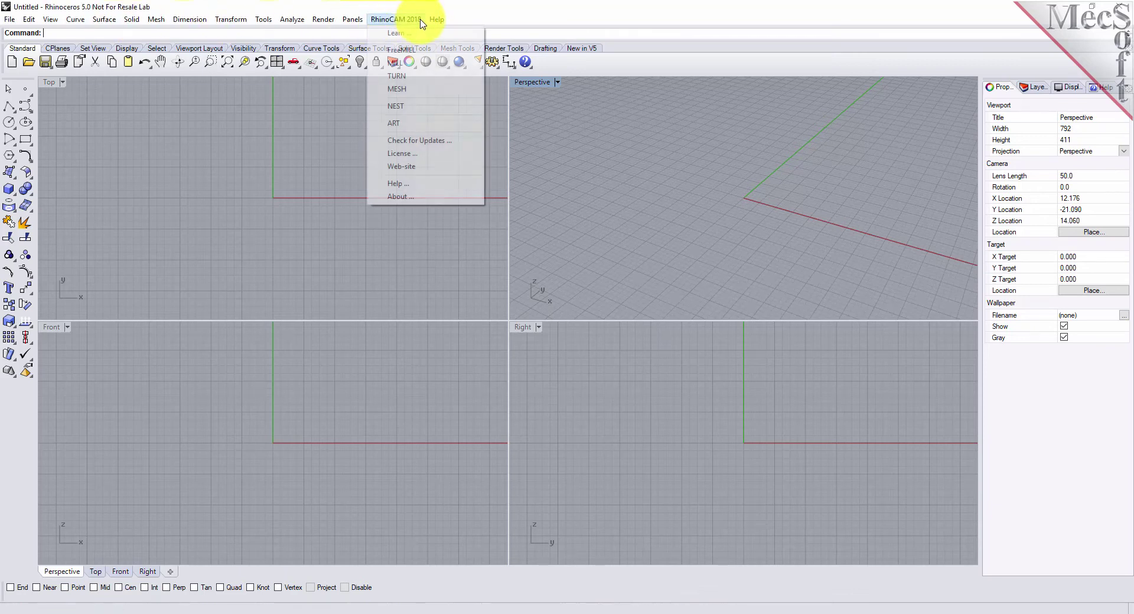
pyautogui.click(425, 90)
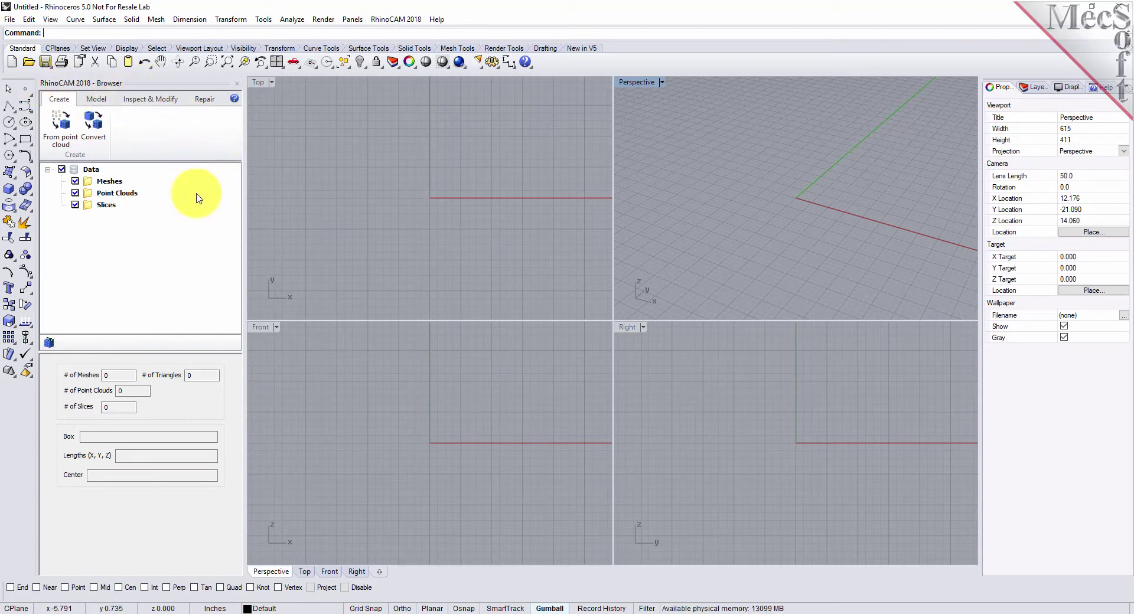
# Step: Widen the MESH browser and step through Model and Inspect & Modify to the Repair tools
pyautogui.moveTo(244, 296); pyautogui.dragTo(297, 289)
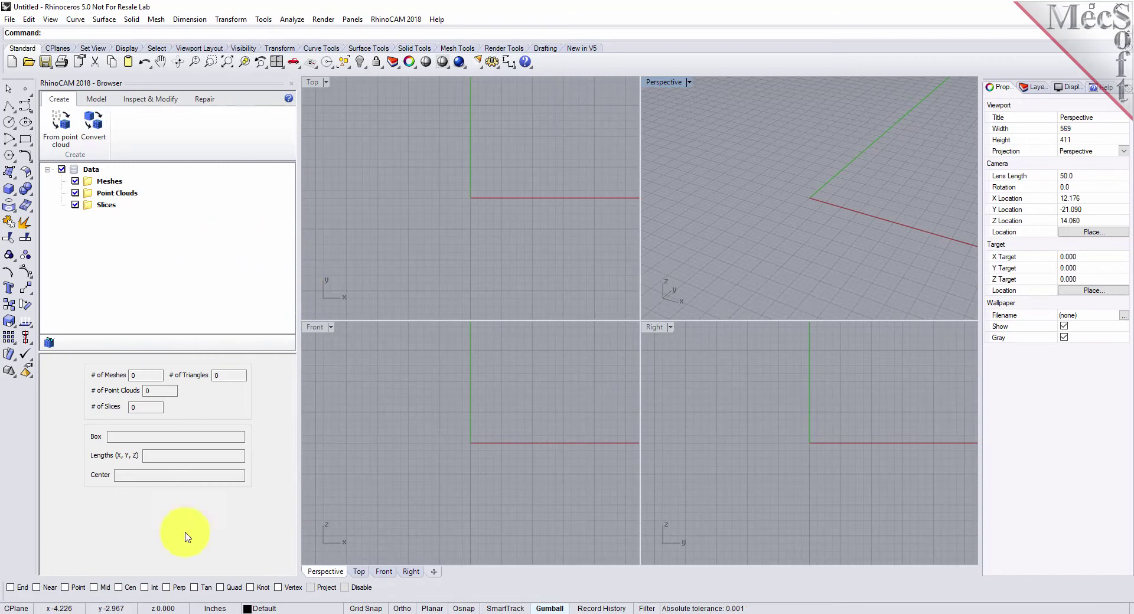
pyautogui.click(96, 99)
pyautogui.click(148, 105)
pyautogui.click(205, 100)
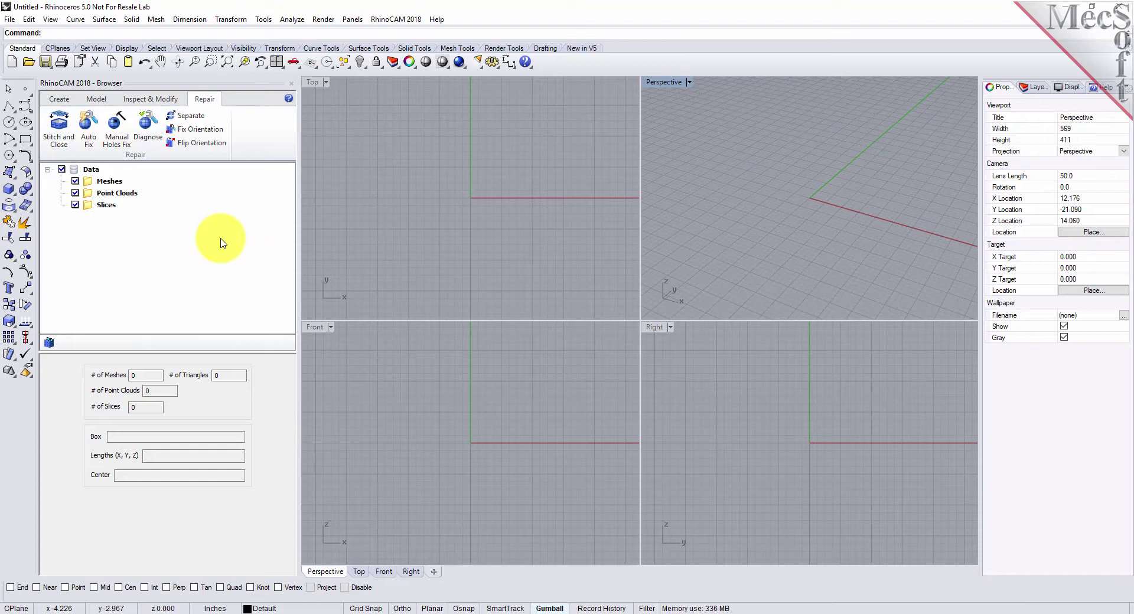
# Step: Import RubberDuck.csv from the QuickStart folder with comma-delimited point settings
pyautogui.click(29, 64)
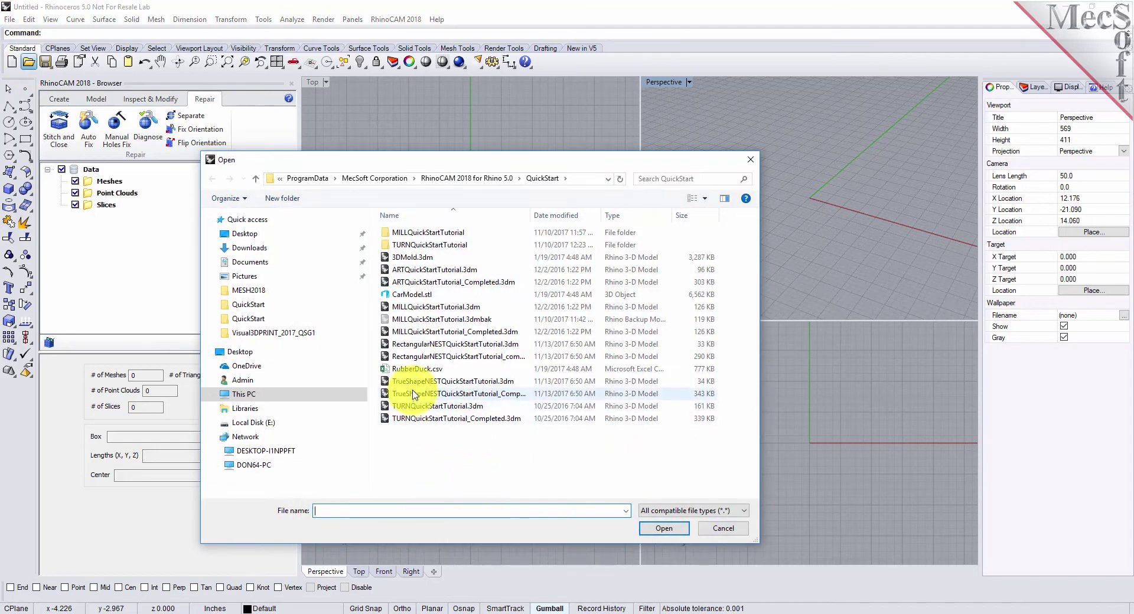
pyautogui.click(412, 369)
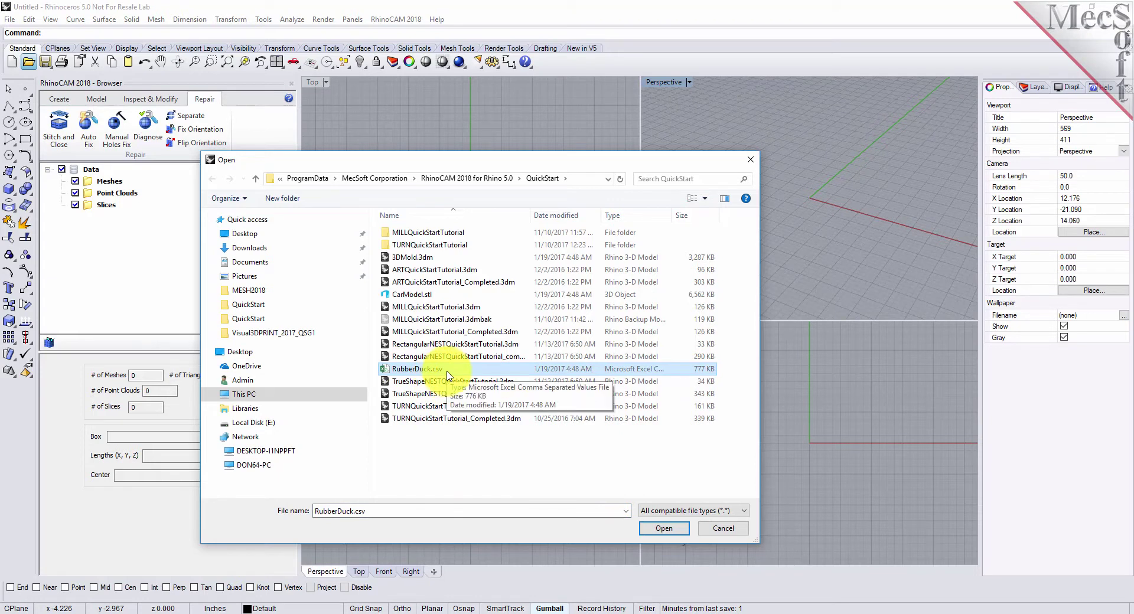
pyautogui.click(664, 528)
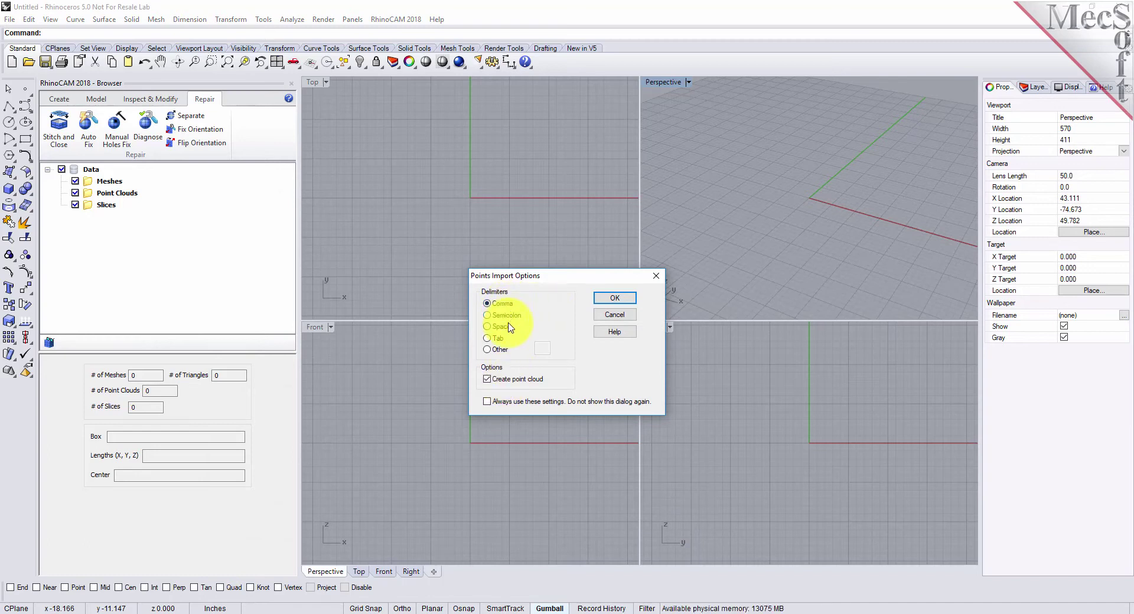
pyautogui.click(615, 297)
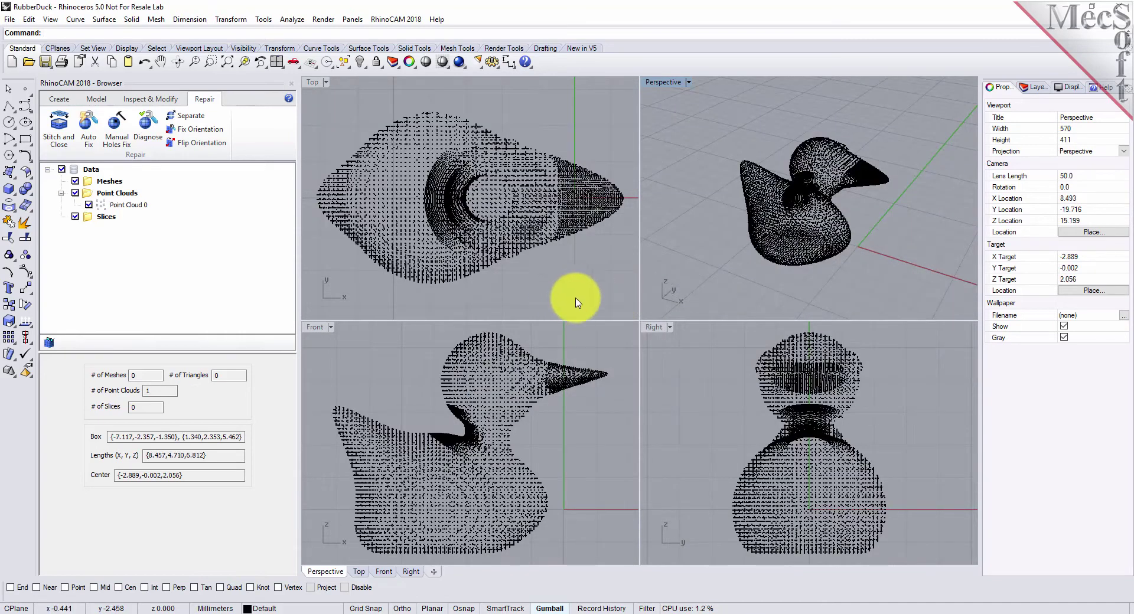
# Step: Create Mesh 0 (23848 triangles) from Point Cloud 0 with the From point cloud tool
pyautogui.click(794, 210)
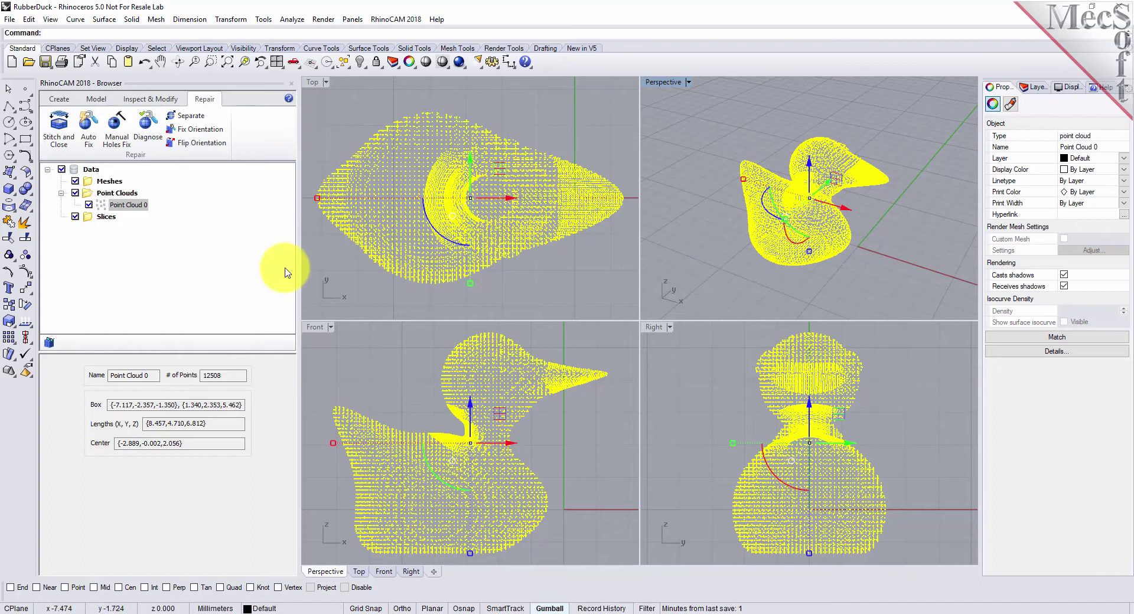
pyautogui.click(99, 207)
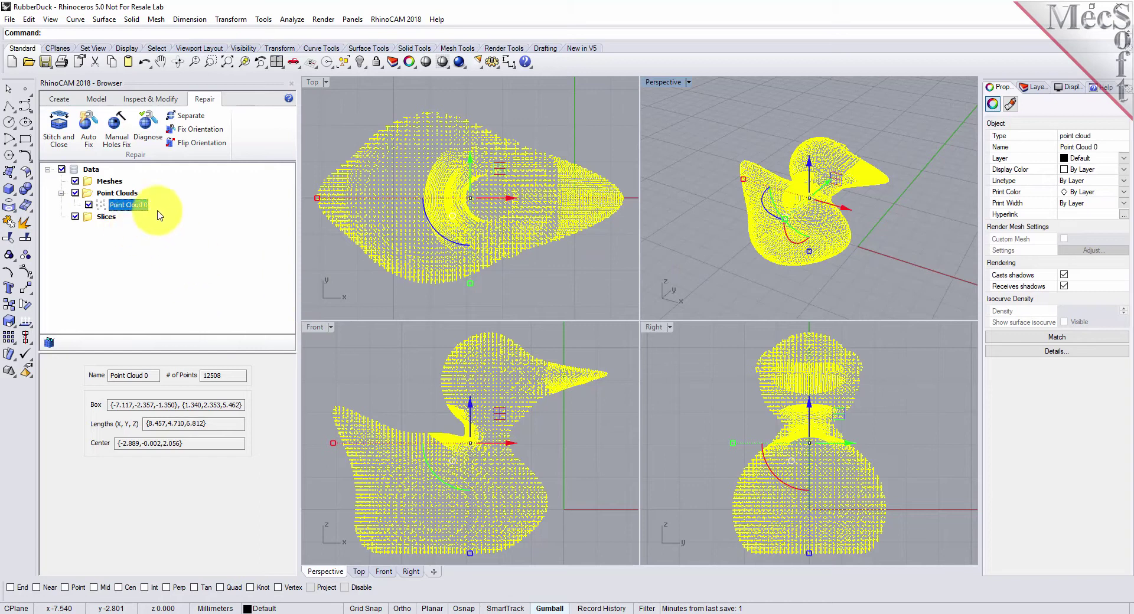
pyautogui.click(59, 98)
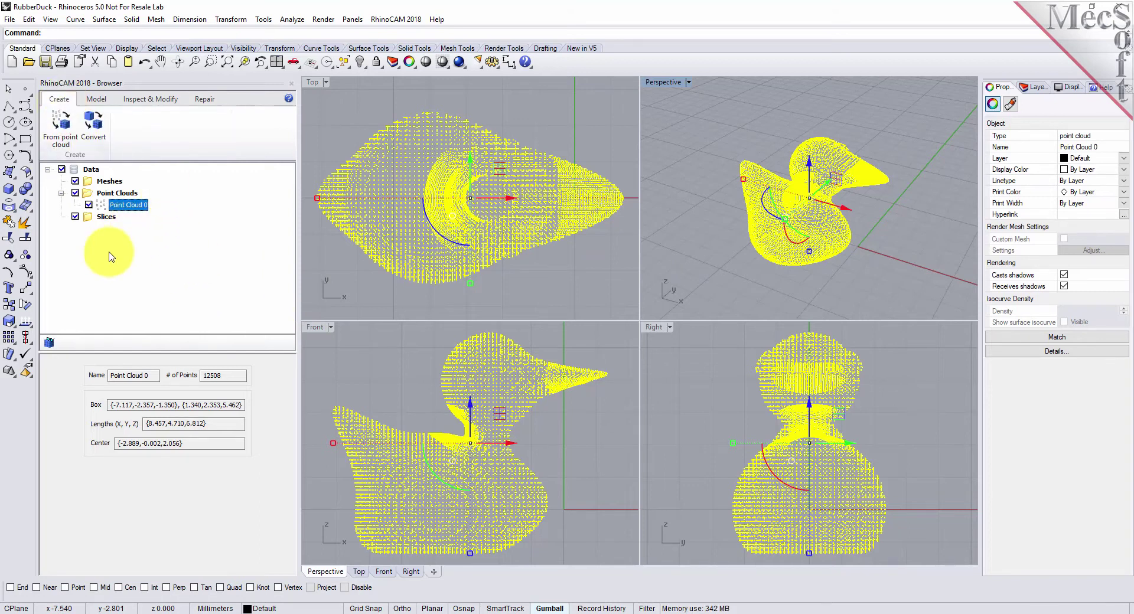
pyautogui.click(62, 127)
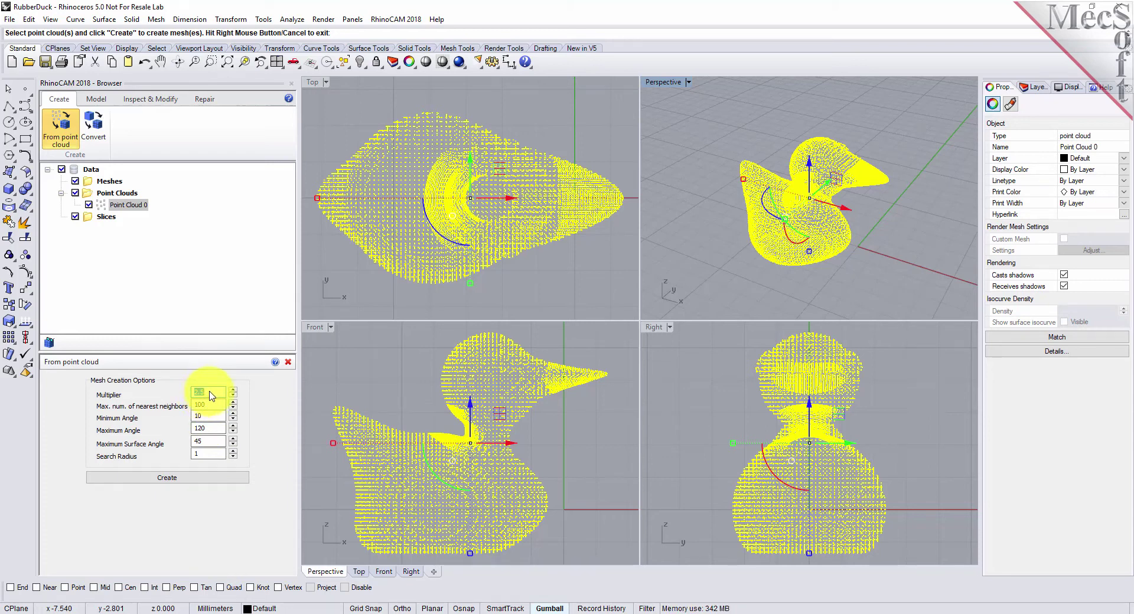
pyautogui.click(176, 481)
# Step: Hide Point Cloud 0 and clear the selection so only Mesh 0 shows
pyautogui.click(694, 223)
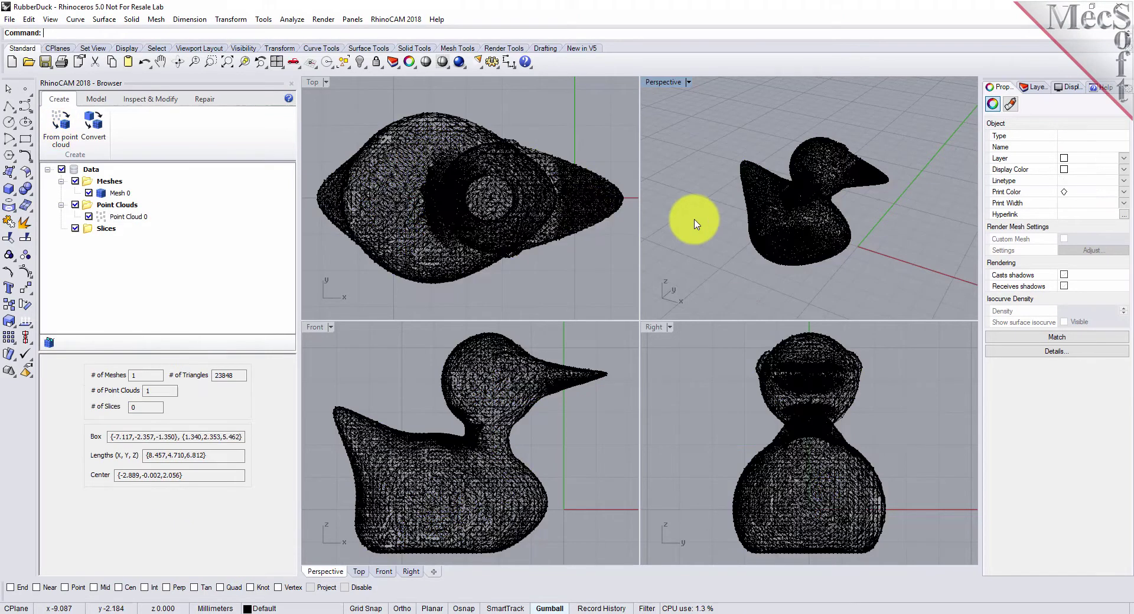
pyautogui.click(89, 217)
pyautogui.click(121, 193)
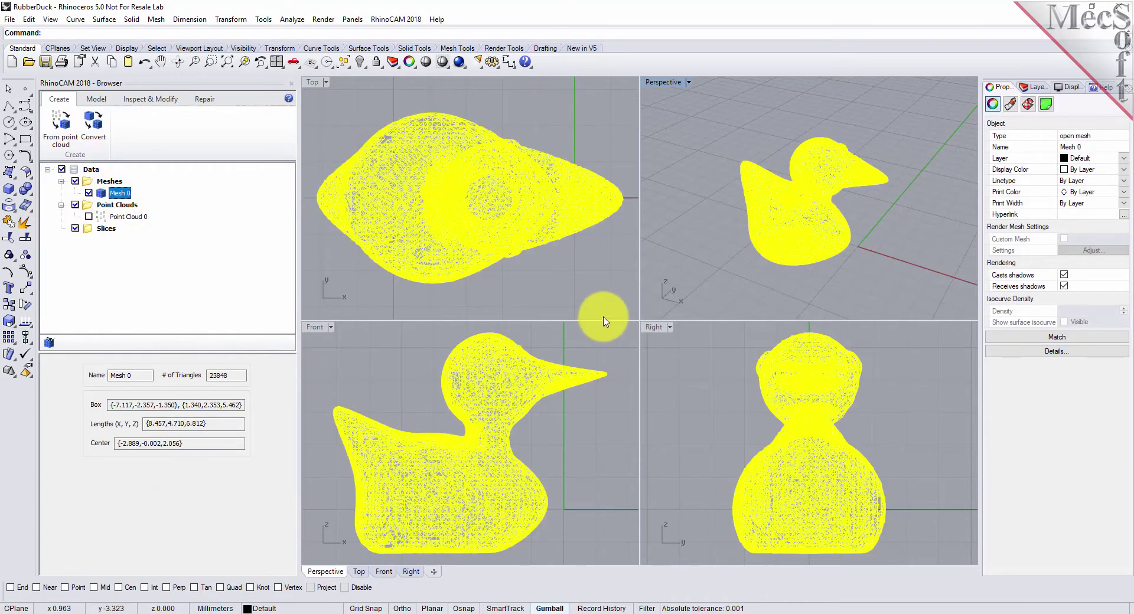
pyautogui.click(733, 143)
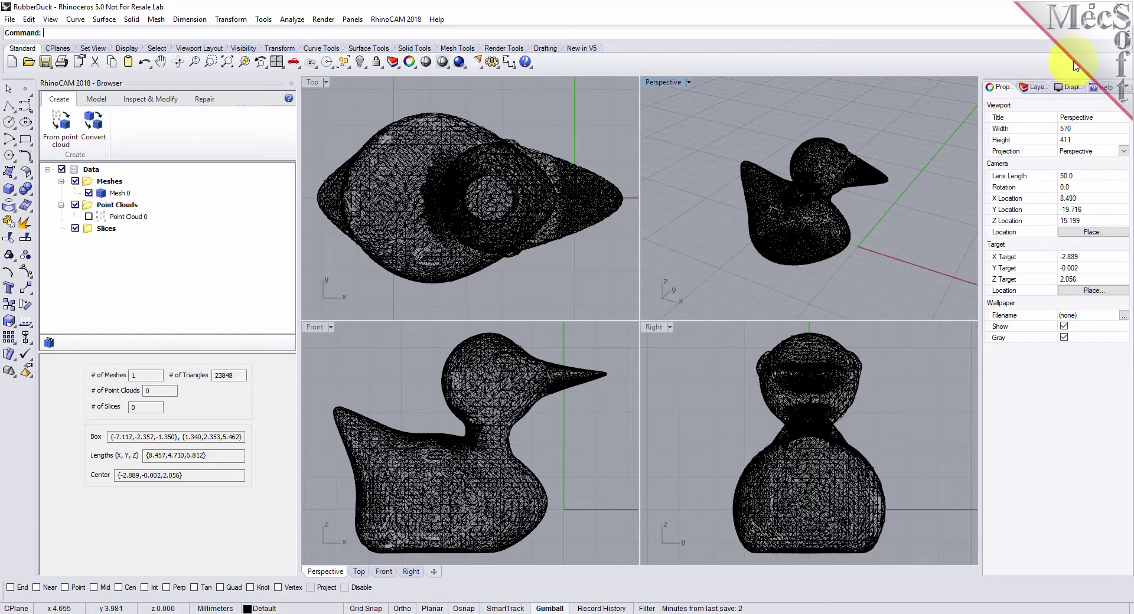
# Step: Turn off Mesh Wires, shade the Perspective view and maximize it
pyautogui.click(1069, 86)
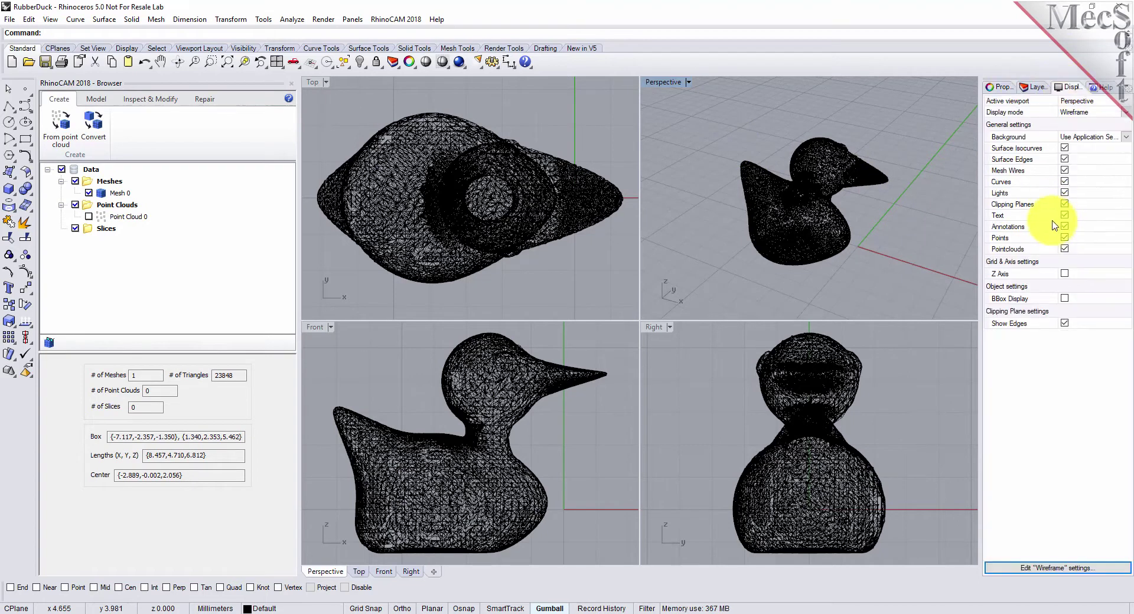
pyautogui.click(1066, 182)
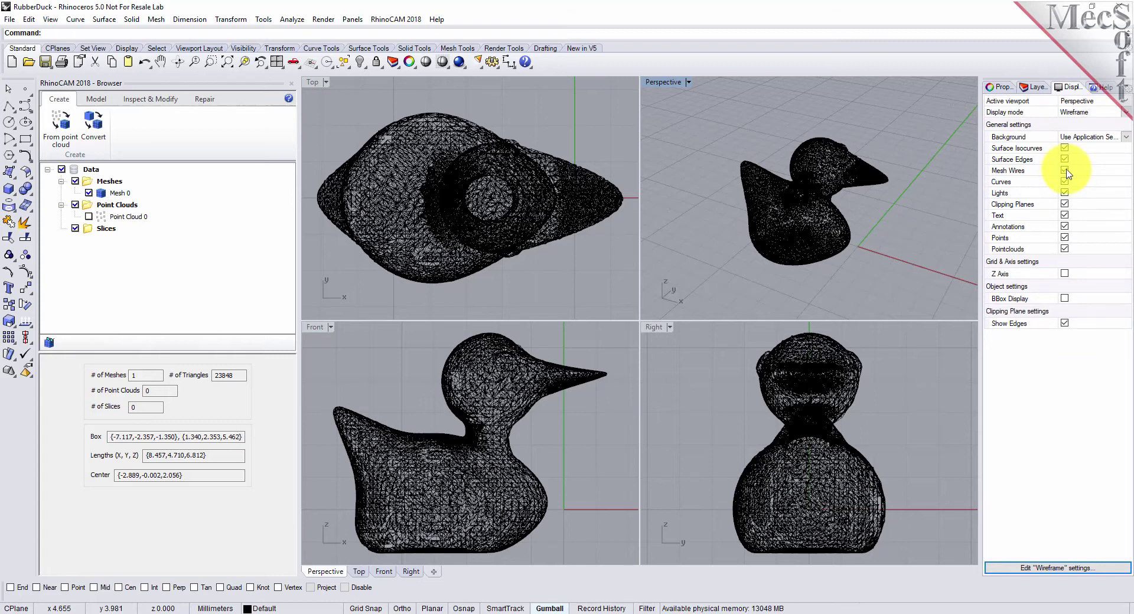
pyautogui.click(1065, 172)
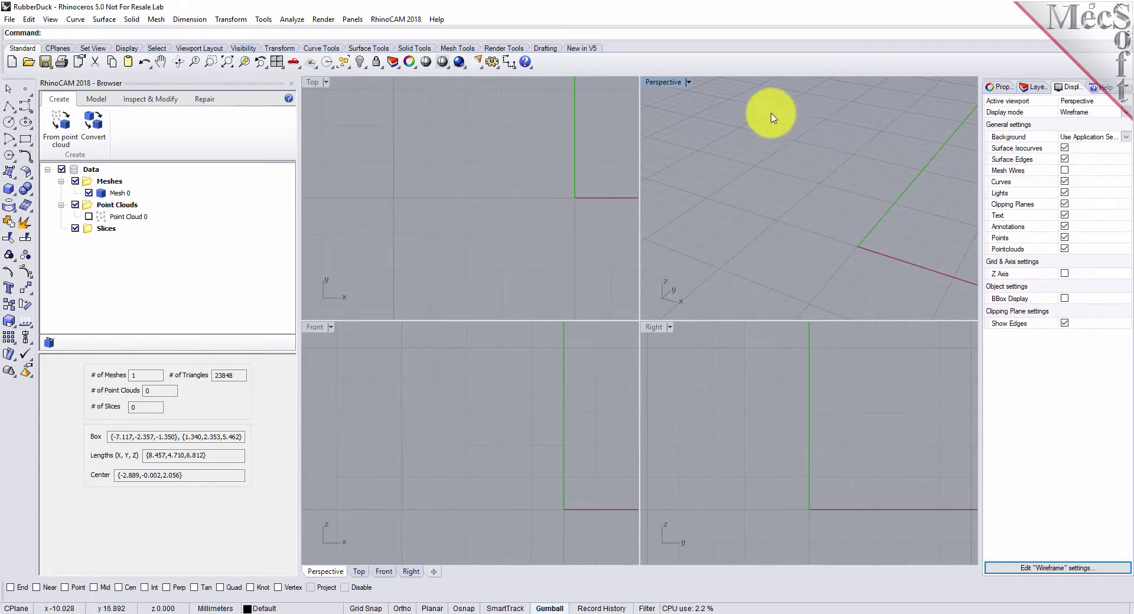
pyautogui.click(443, 63)
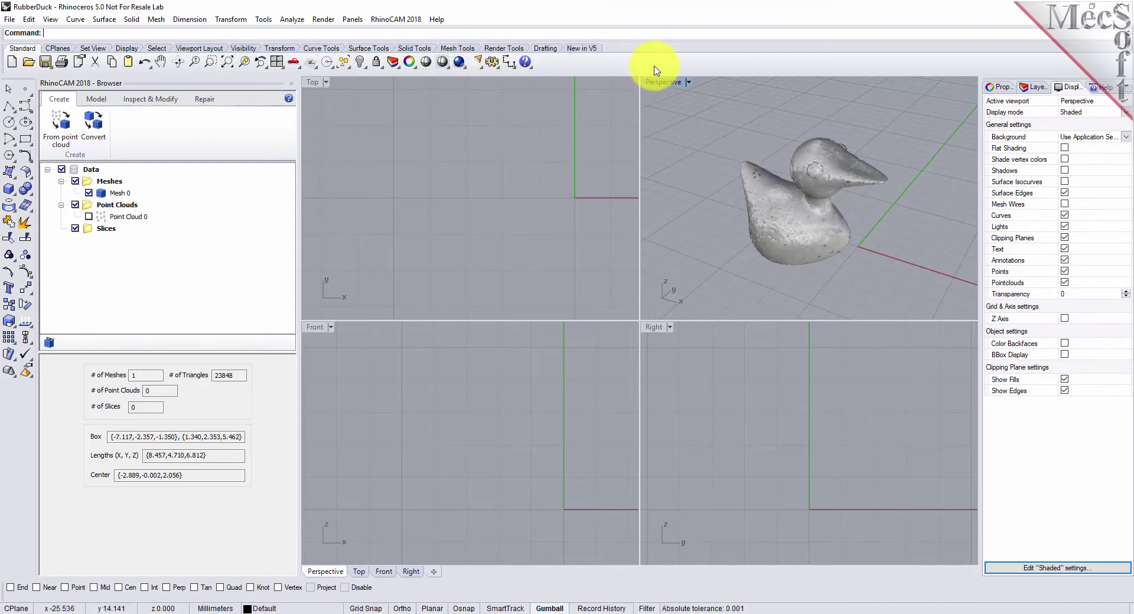
pyautogui.doubleClick(677, 87)
pyautogui.moveTo(824, 378)
pyautogui.mouseDown(button='right')
pyautogui.moveTo(760, 450)
pyautogui.moveTo(781, 395)
pyautogui.moveTo(703, 296)
pyautogui.moveTo(785, 364)
pyautogui.moveTo(828, 346)
pyautogui.moveTo(800, 372)
pyautogui.moveTo(809, 377)
pyautogui.mouseUp(button='right')
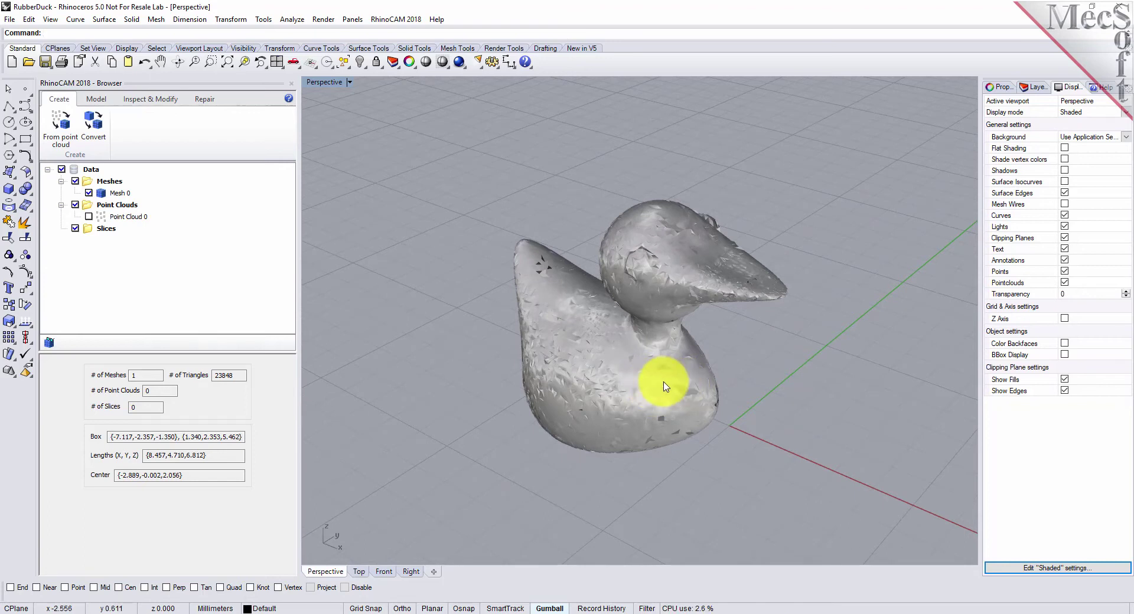
pyautogui.scroll(5, 658, 385)
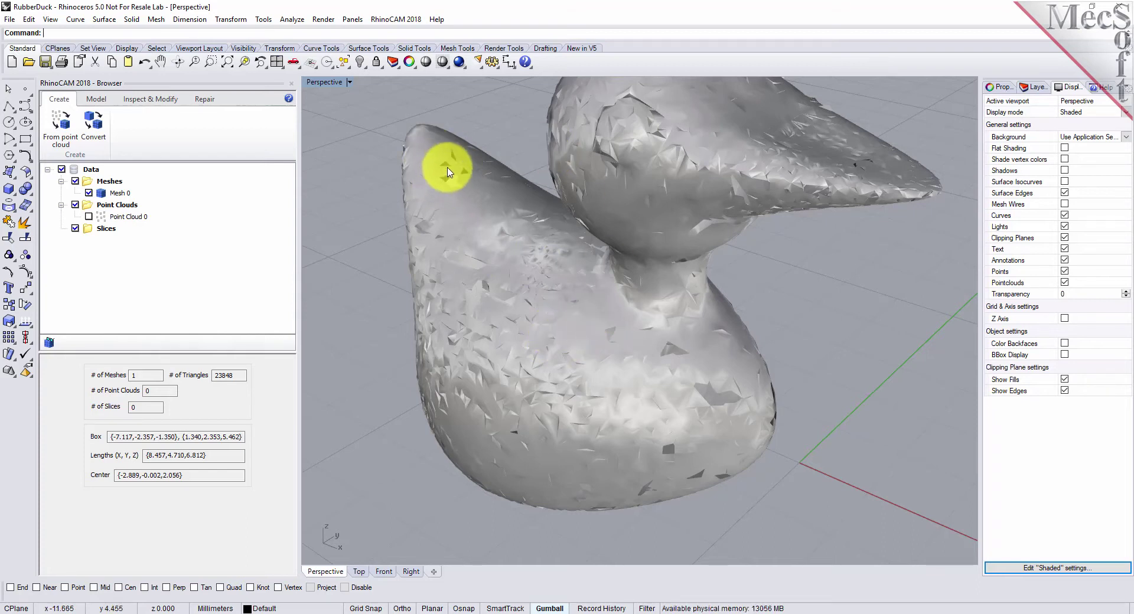
pyautogui.scroll(-5, 628, 375)
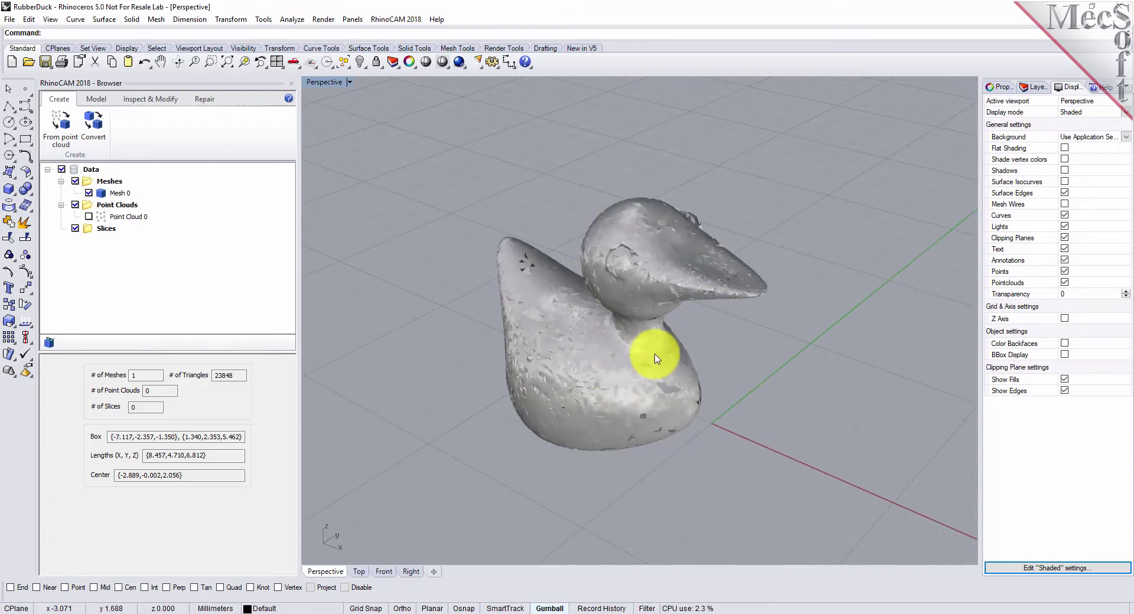
pyautogui.scroll(4, 623, 319)
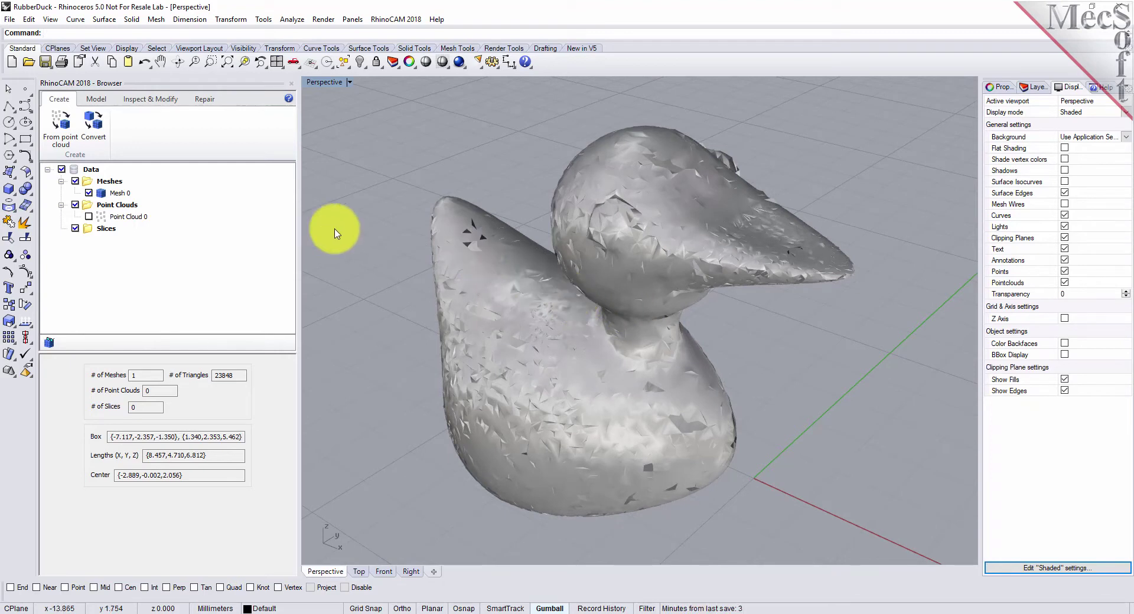
# Step: Run Diagnose checks on the duck mesh, showing 1234 open and 15523 short edges, then close the results
pyautogui.click(200, 98)
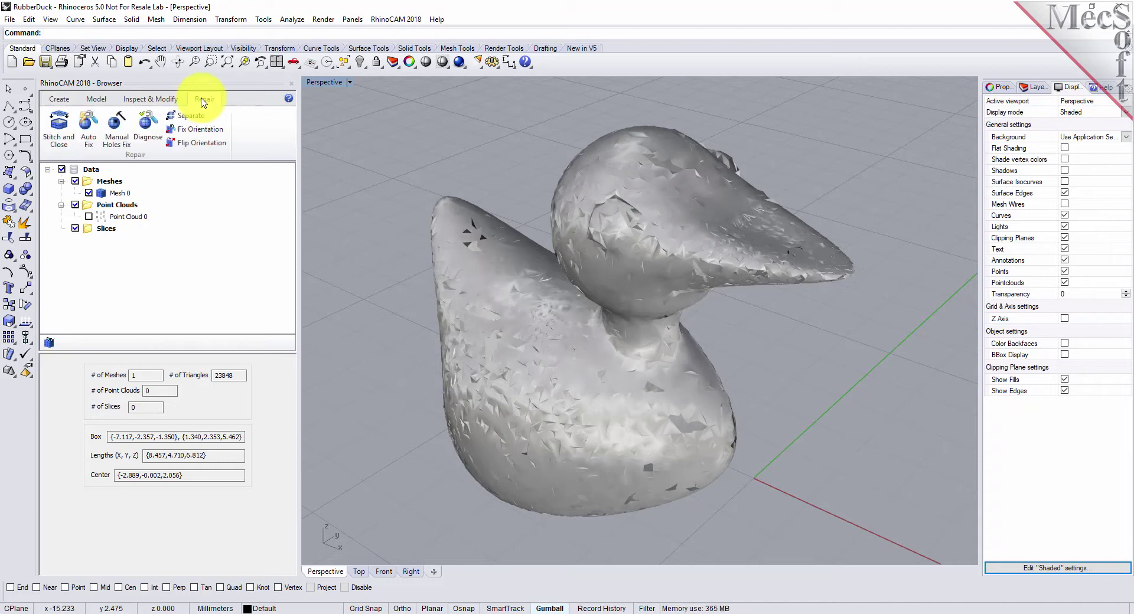
pyautogui.click(149, 127)
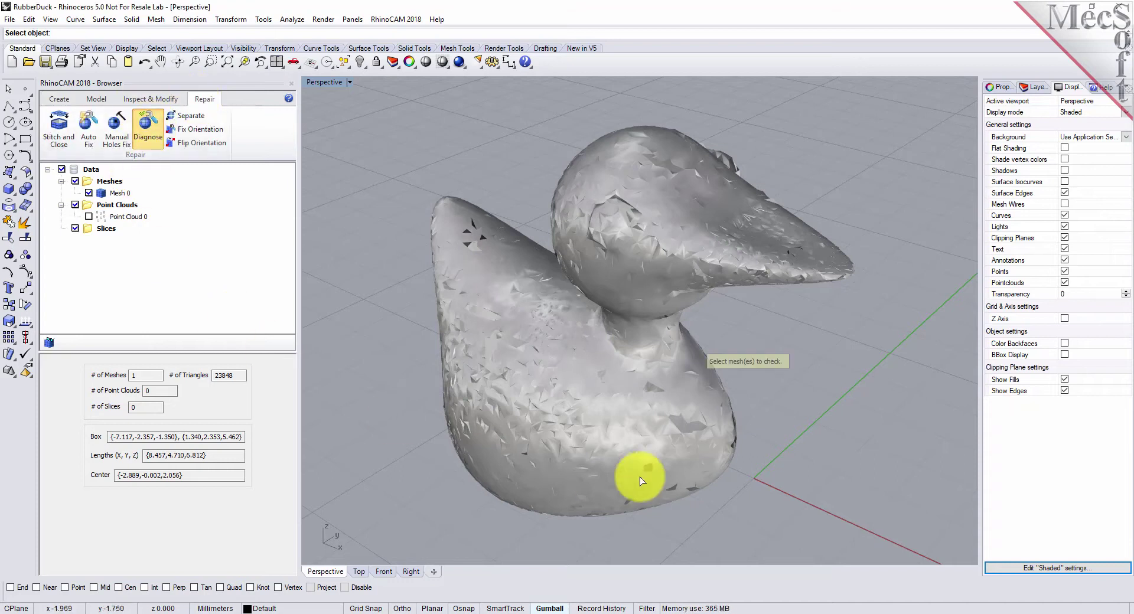
pyautogui.click(540, 324)
pyautogui.press('Return')
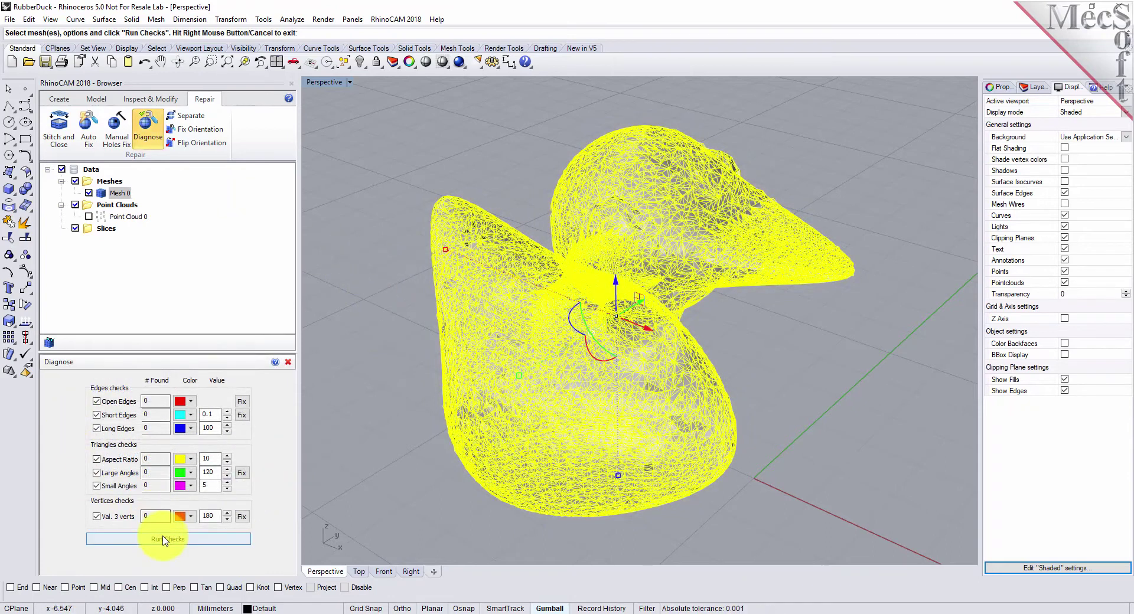
pyautogui.click(163, 539)
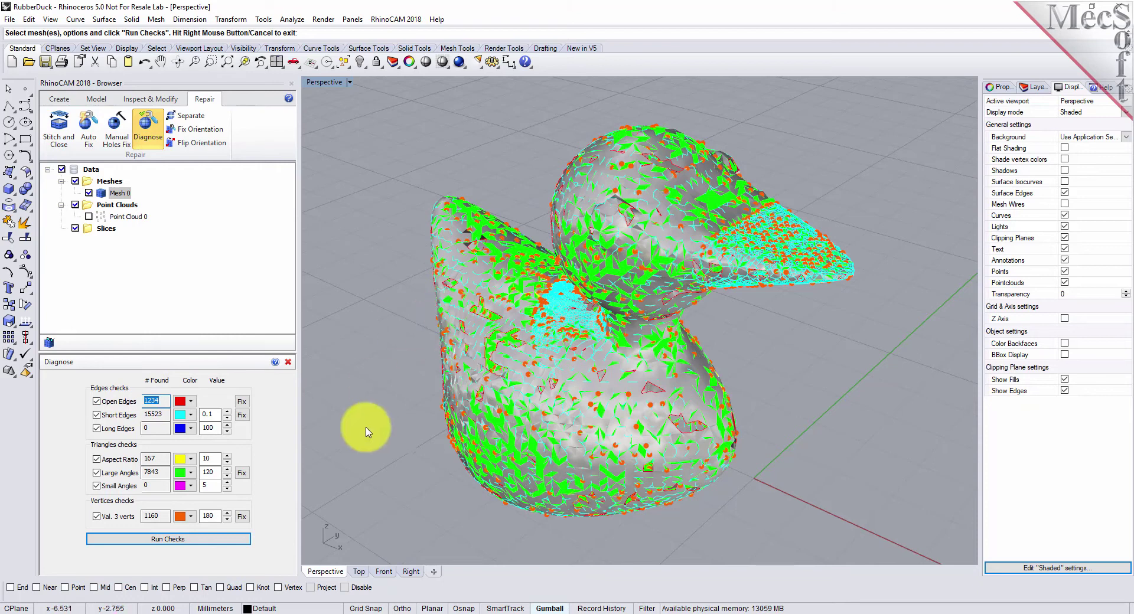
pyautogui.click(288, 362)
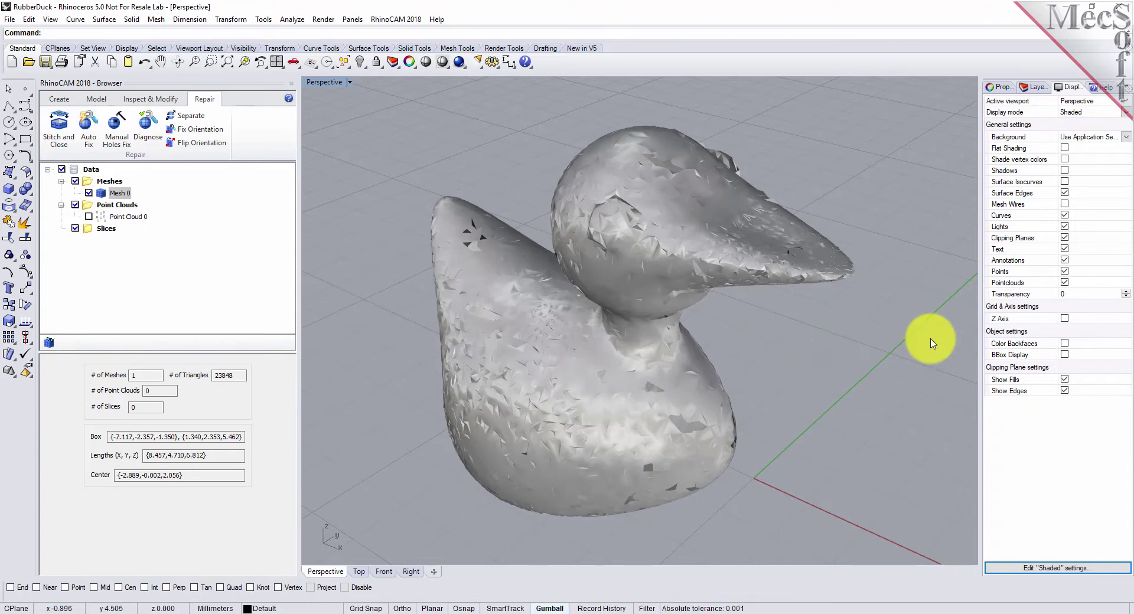
# Step: Turn Mesh Wires back on and orbit until the duck stands upright
pyautogui.click(1065, 204)
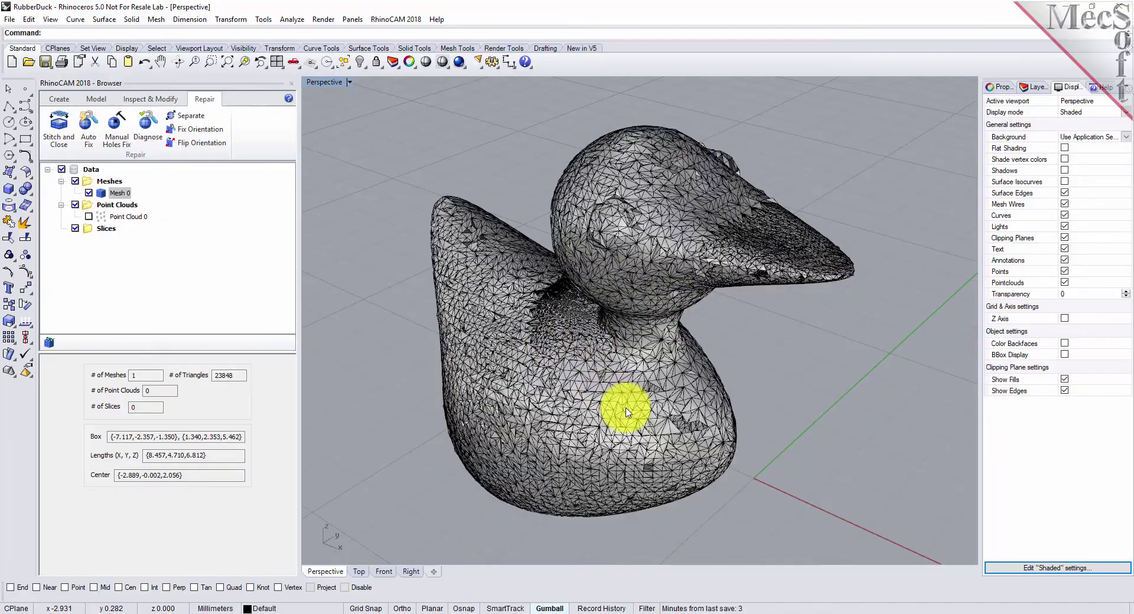
pyautogui.scroll(5, 628, 412)
pyautogui.moveTo(626, 468); pyautogui.dragTo(689, 355, button='right')
pyautogui.scroll(-8, 691, 339)
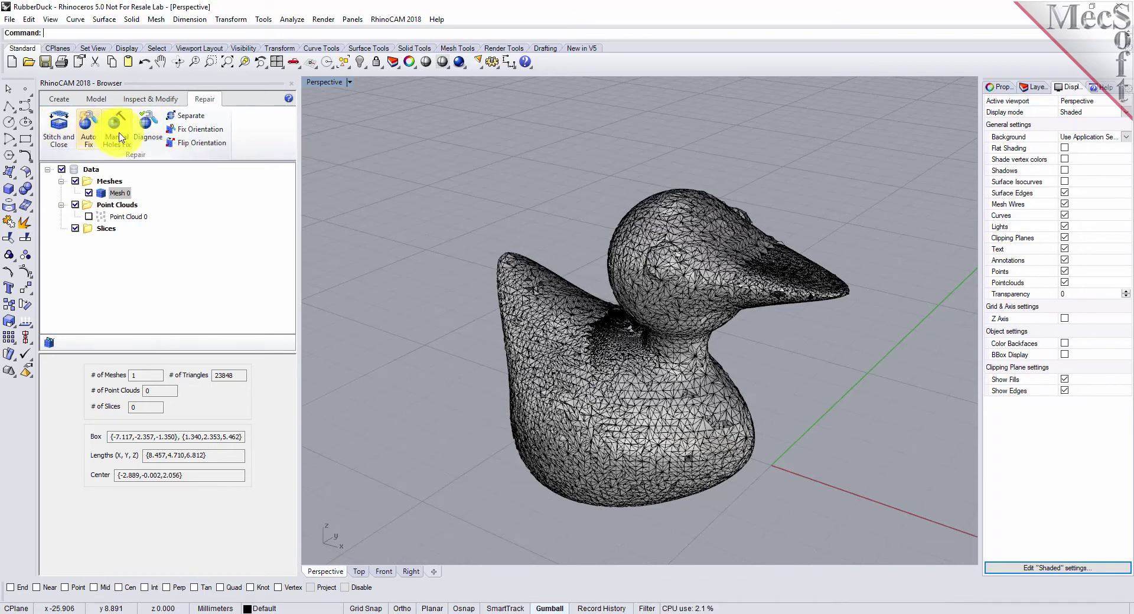
# Step: Auto Fix the duck mesh into Mesh 1 with 25186 triangles and inspect it
pyautogui.click(87, 132)
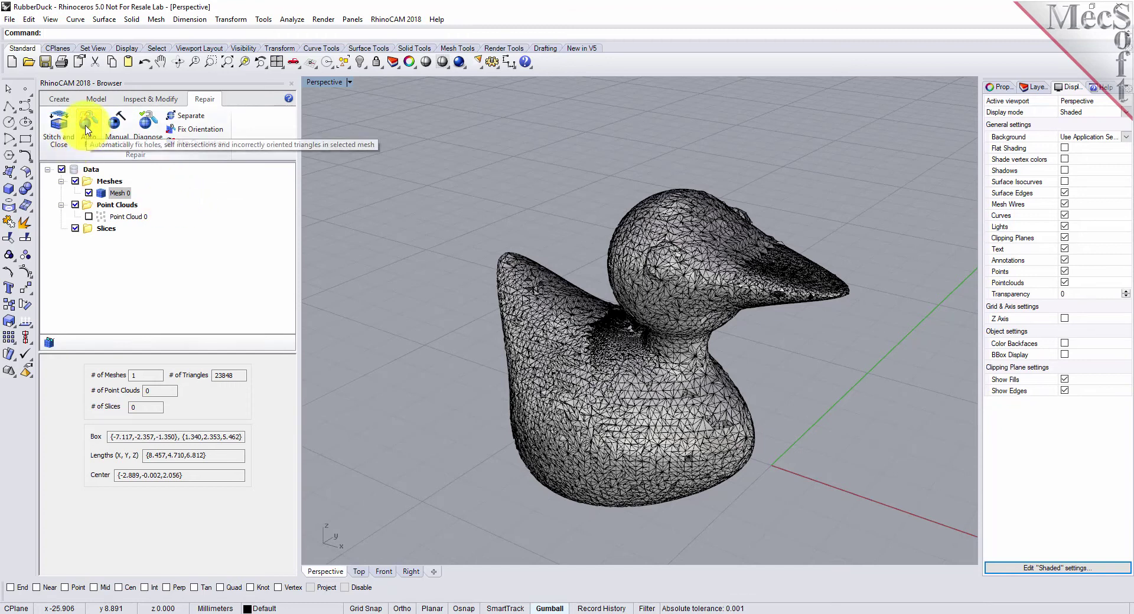
pyautogui.click(565, 363)
pyautogui.press('Return')
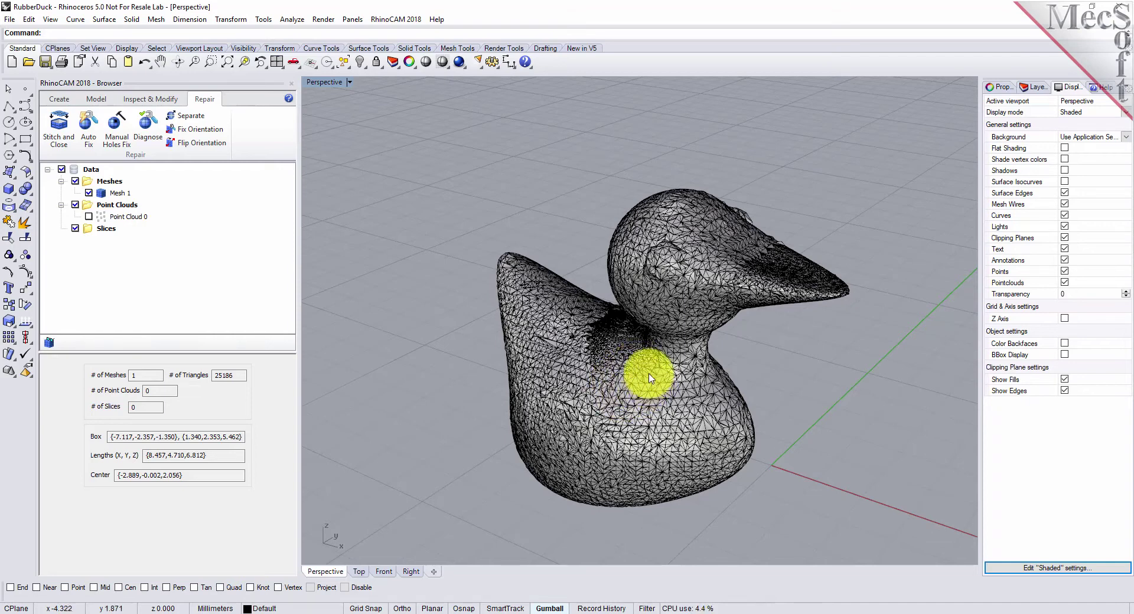
pyautogui.moveTo(649, 377); pyautogui.dragTo(544, 369, button='right')
pyautogui.scroll(3, 604, 393)
pyautogui.scroll(5, 605, 392)
pyautogui.scroll(-8, 537, 361)
pyautogui.moveTo(548, 306)
pyautogui.mouseDown(button='right')
pyautogui.moveTo(549, 329)
pyautogui.moveTo(555, 321)
pyautogui.mouseUp(button='right')
pyautogui.click(148, 126)
pyautogui.click(567, 371)
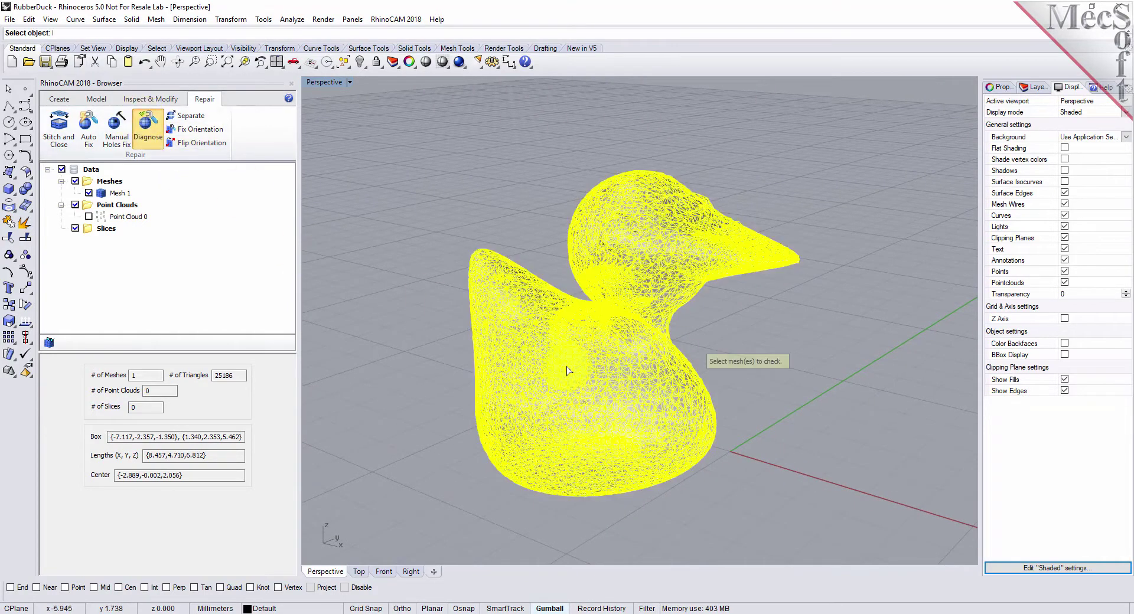
pyautogui.rightClick(421, 241)
pyautogui.click(177, 539)
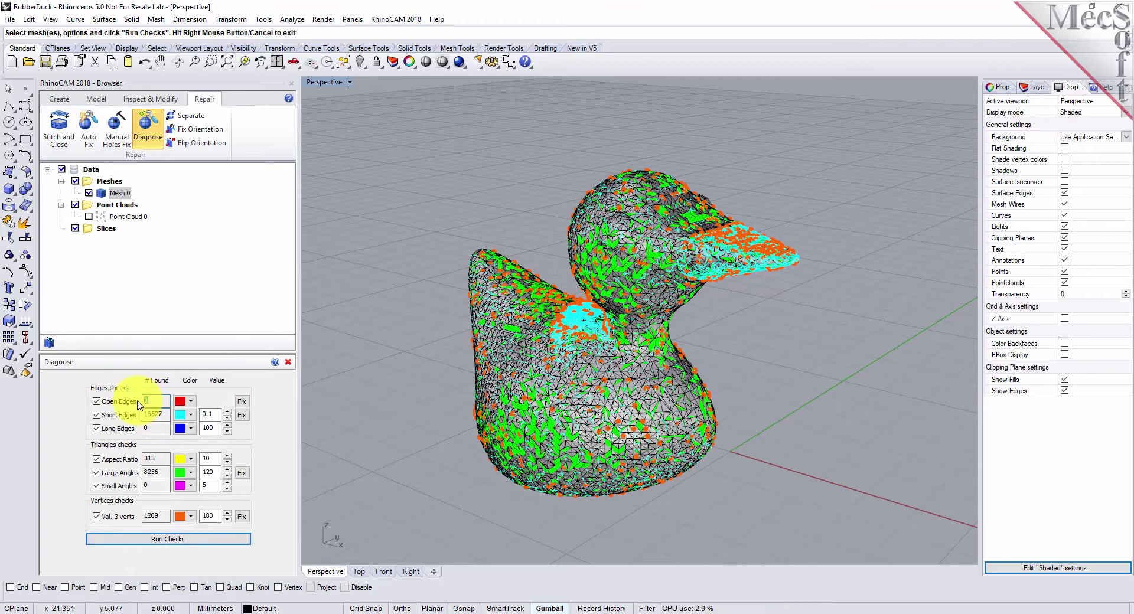
pyautogui.click(289, 363)
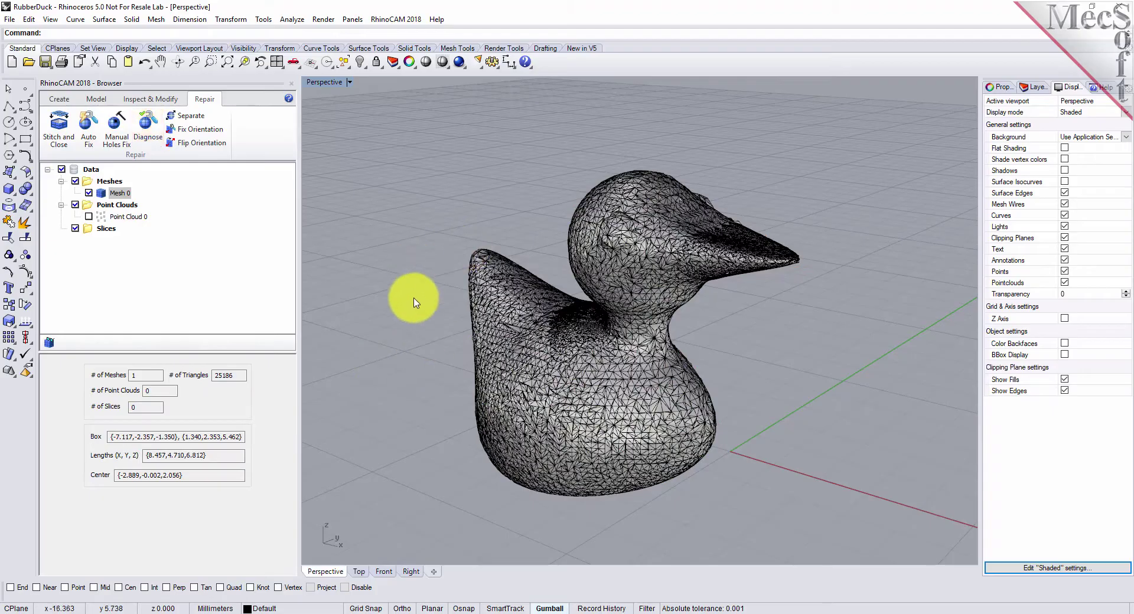
pyautogui.moveTo(421, 330); pyautogui.dragTo(441, 313, button='right')
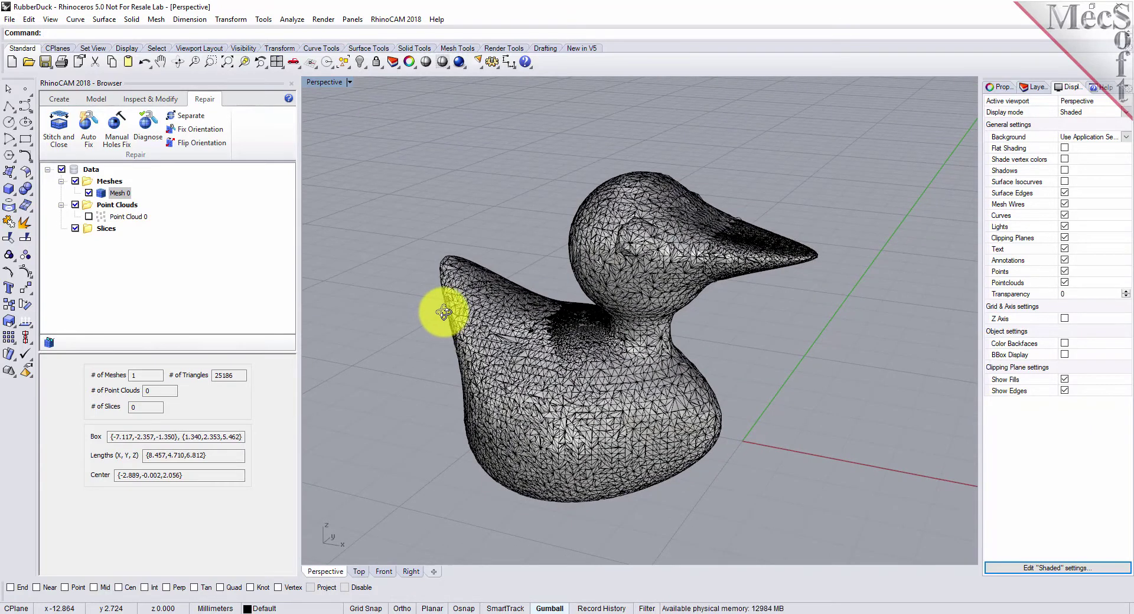
pyautogui.moveTo(444, 312); pyautogui.dragTo(427, 306, button='right')
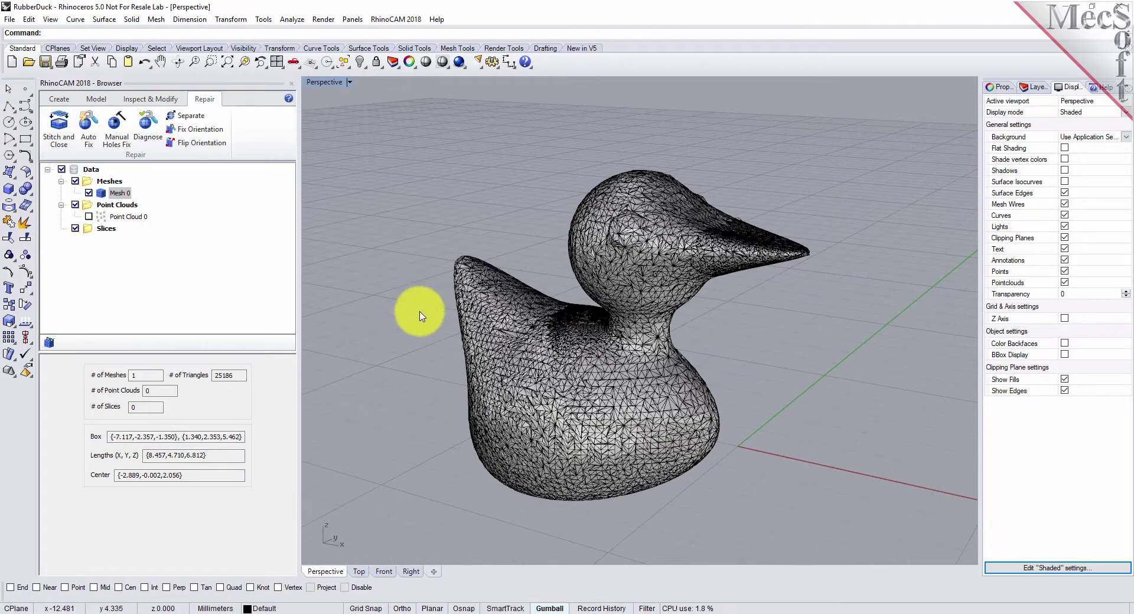
# Step: Re-mesh the duck uniformly at edge length 0.1 with 5 iterations, giving 28176-triangle Mesh 2
pyautogui.click(144, 100)
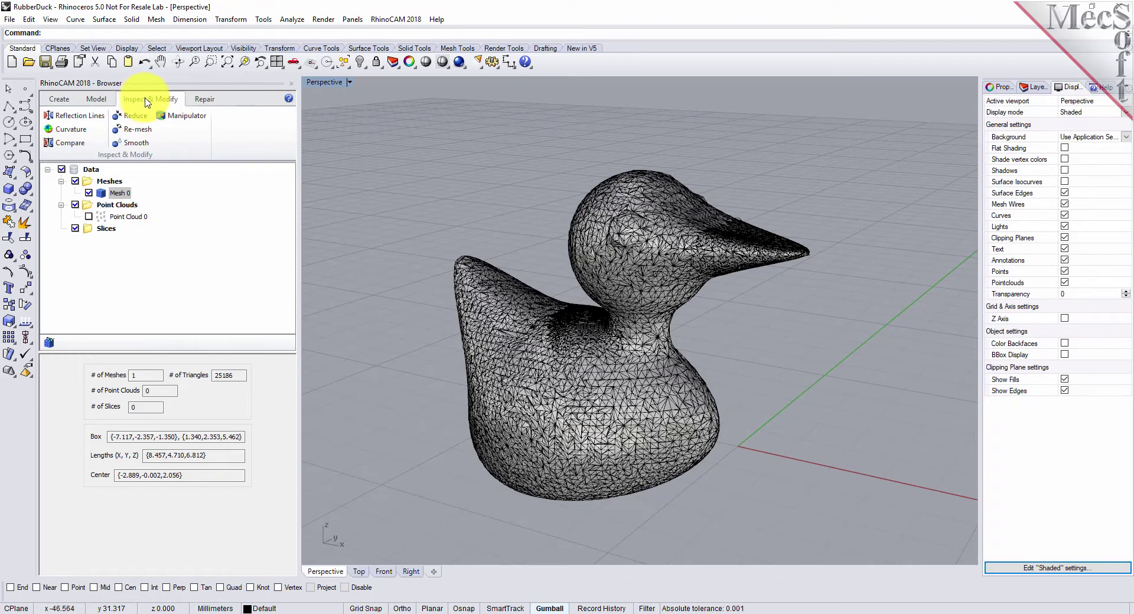
pyautogui.click(139, 129)
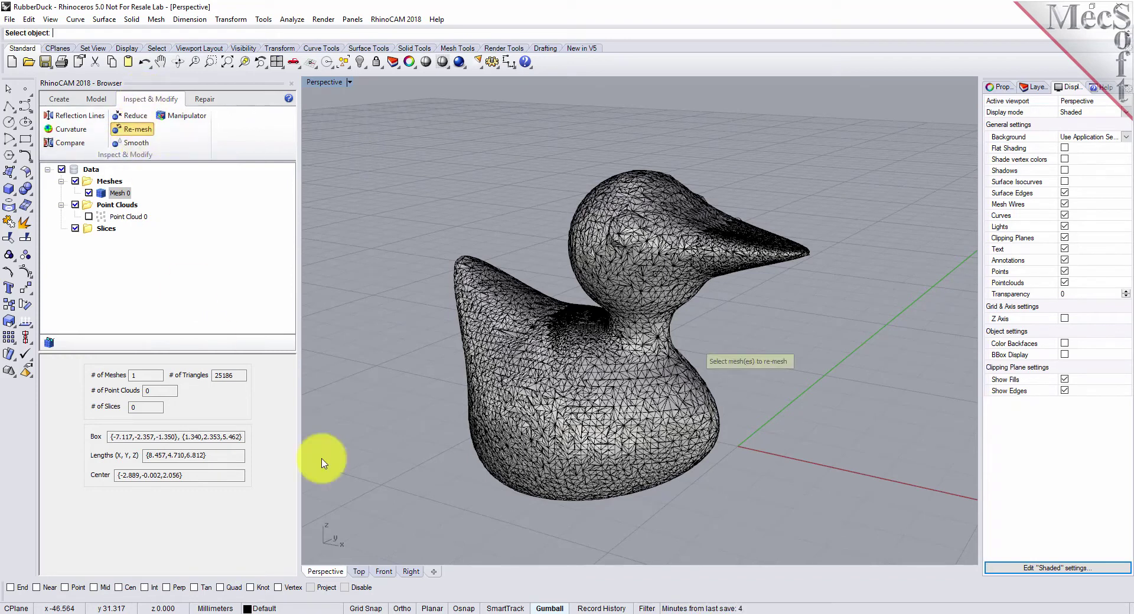
pyautogui.click(534, 366)
pyautogui.press('Return')
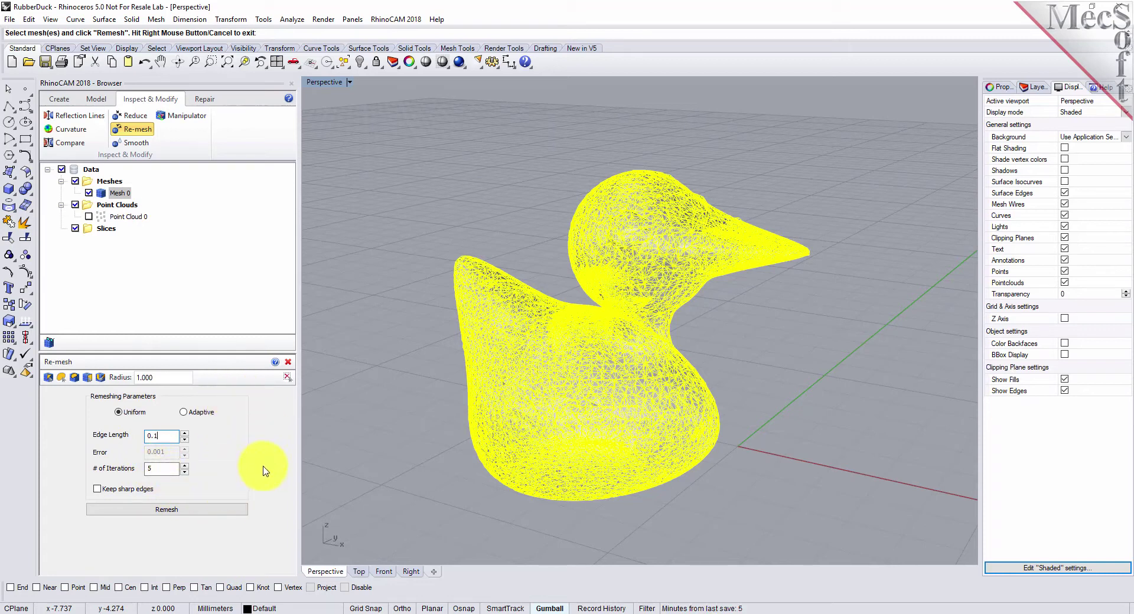
pyautogui.click(197, 510)
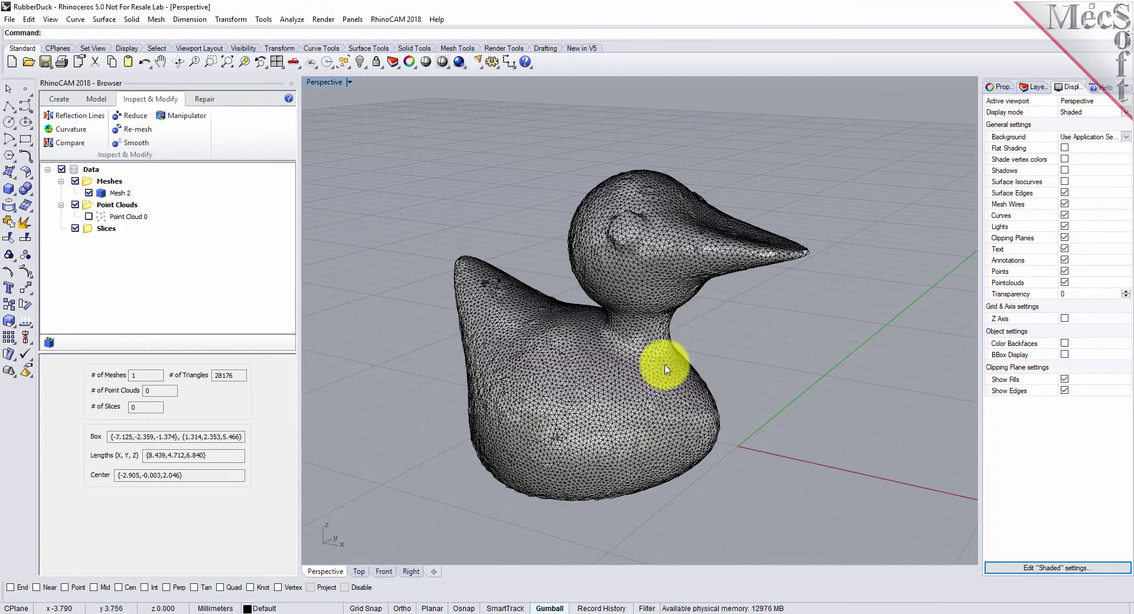
pyautogui.scroll(5, 513, 331)
pyautogui.moveTo(544, 391); pyautogui.dragTo(563, 376, button='right')
pyautogui.scroll(-5, 563, 381)
pyautogui.moveTo(671, 290)
pyautogui.mouseDown(button='right')
pyautogui.moveTo(638, 260)
pyautogui.moveTo(582, 334)
pyautogui.moveTo(562, 266)
pyautogui.moveTo(567, 309)
pyautogui.moveTo(567, 253)
pyautogui.moveTo(570, 346)
pyautogui.moveTo(615, 277)
pyautogui.moveTo(663, 274)
pyautogui.moveTo(663, 341)
pyautogui.moveTo(663, 260)
pyautogui.moveTo(666, 309)
pyautogui.mouseUp(button='right')
pyautogui.scroll(2, 539, 370)
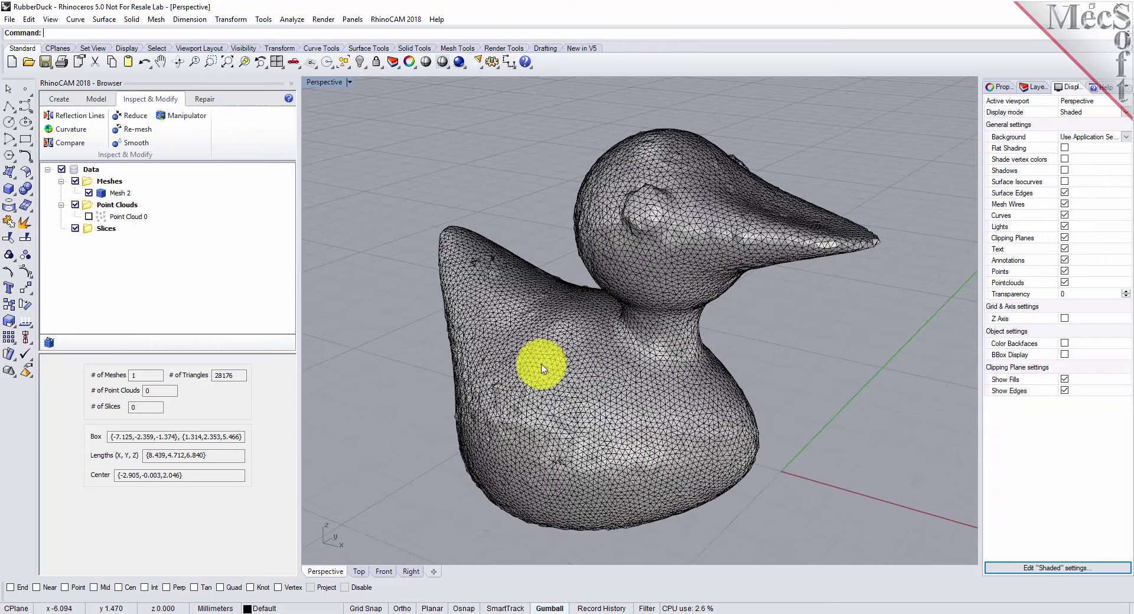
# Step: Pick the duck mesh for Smooth and set radius 1.000, Both Directions, 10 iterations
pyautogui.click(136, 146)
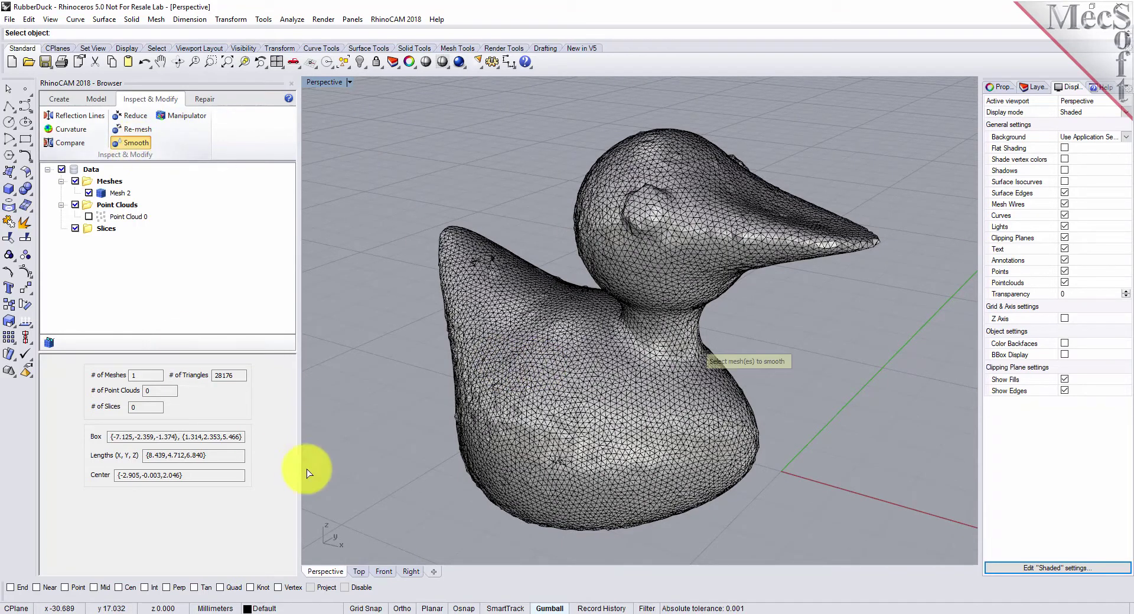
pyautogui.click(618, 372)
pyautogui.rightClick(529, 290)
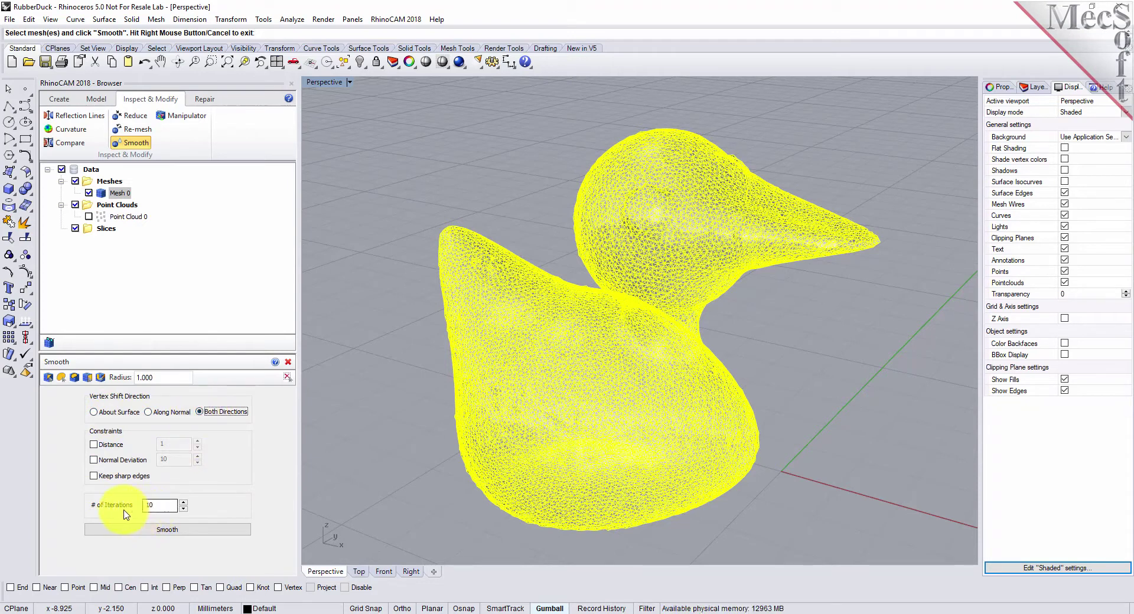
# Step: Apply the 10-iteration smooth, turning the duck into 28168-triangle Mesh 3, and inspect it
pyautogui.click(173, 531)
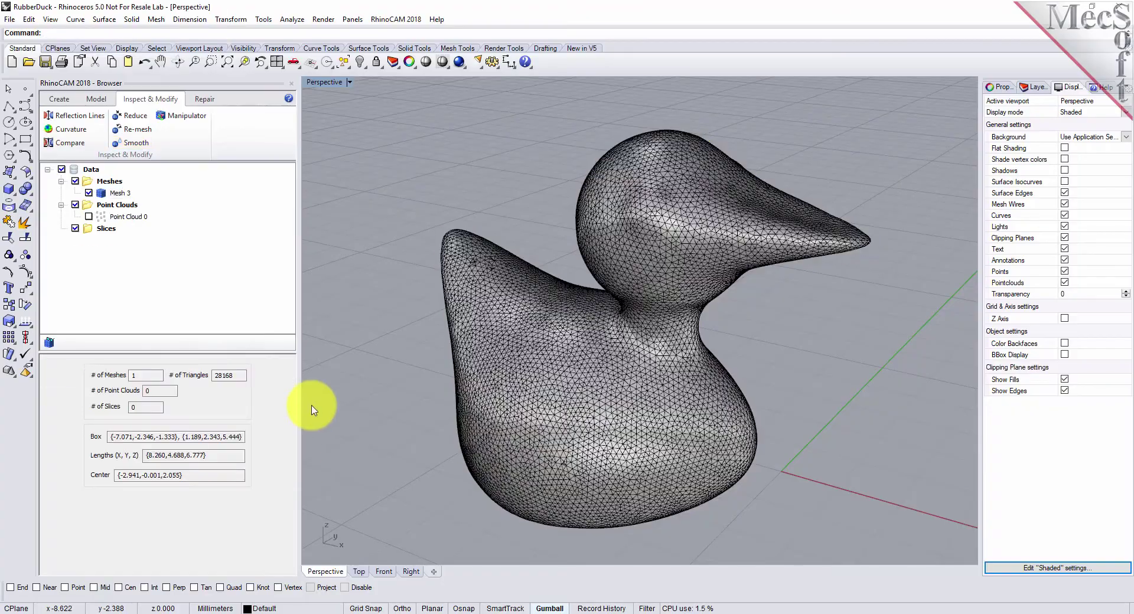
pyautogui.moveTo(644, 356); pyautogui.dragTo(657, 308, button='right')
pyautogui.scroll(5, 581, 402)
pyautogui.moveTo(582, 421)
pyautogui.mouseDown(button='right')
pyautogui.moveTo(600, 347)
pyautogui.moveTo(729, 311)
pyautogui.moveTo(798, 373)
pyautogui.moveTo(742, 327)
pyautogui.moveTo(648, 405)
pyautogui.moveTo(583, 418)
pyautogui.mouseUp(button='right')
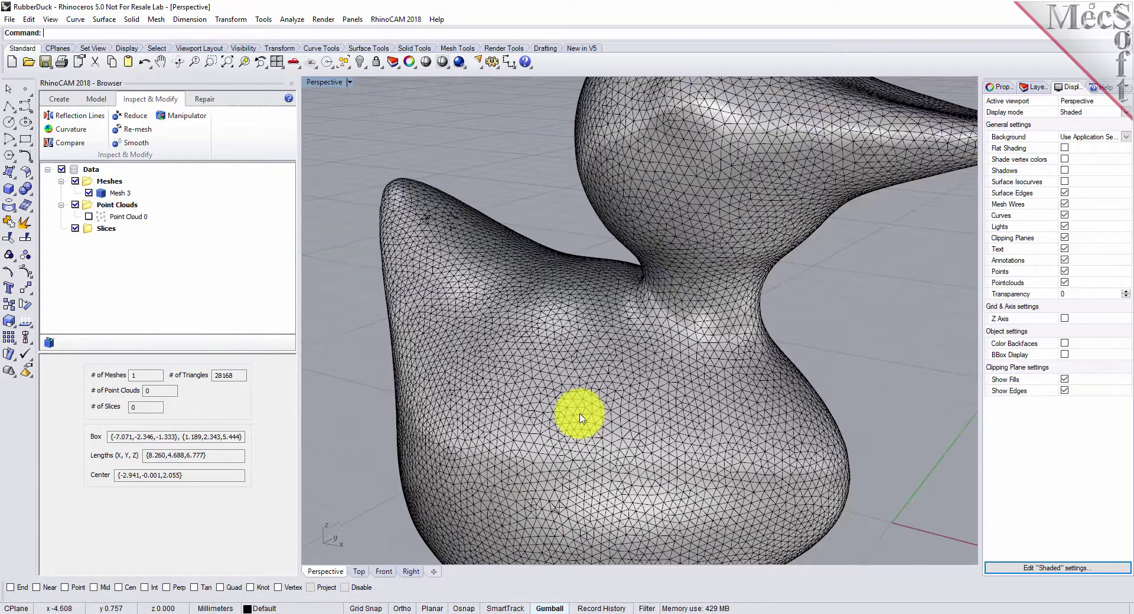
pyautogui.scroll(-3, 581, 418)
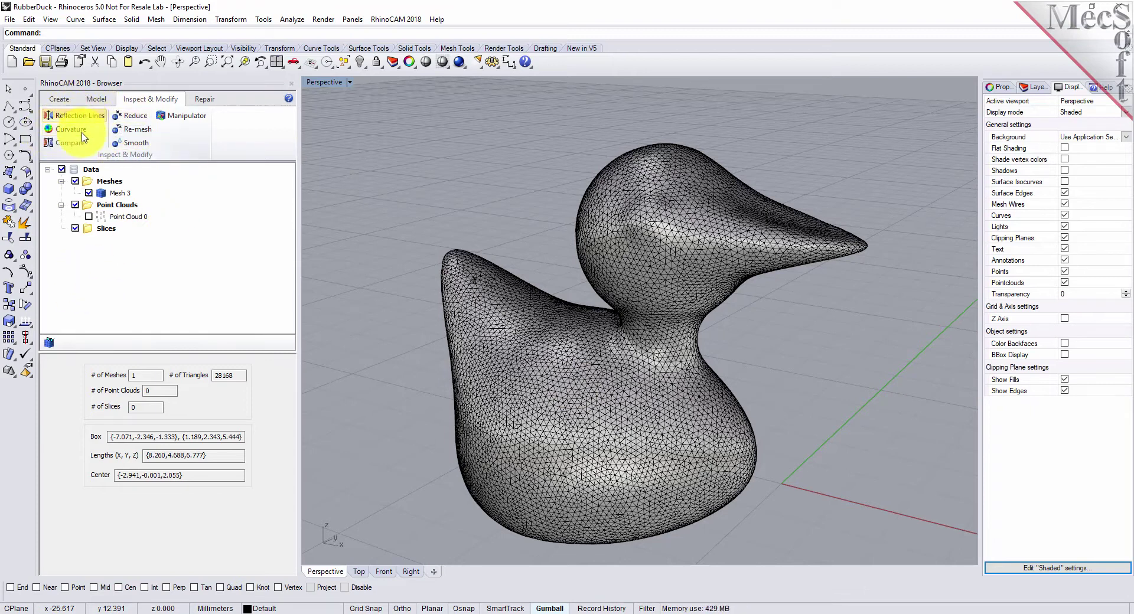
# Step: Render 10 vertical reflection lines of thickness 10 on the duck and orbit round it
pyautogui.click(77, 115)
pyautogui.click(578, 389)
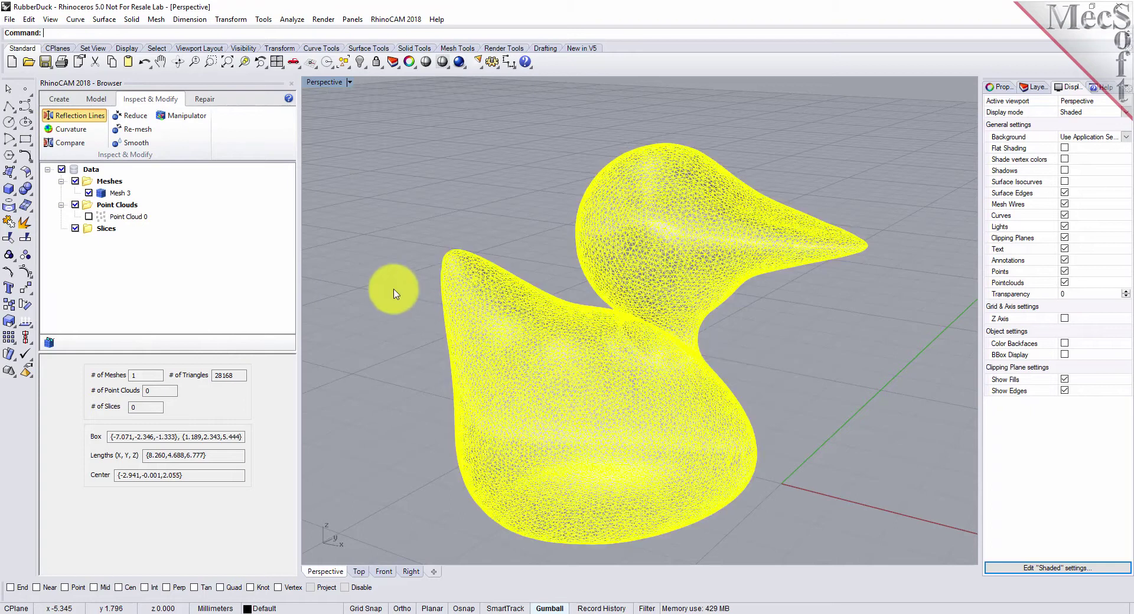
pyautogui.click(161, 474)
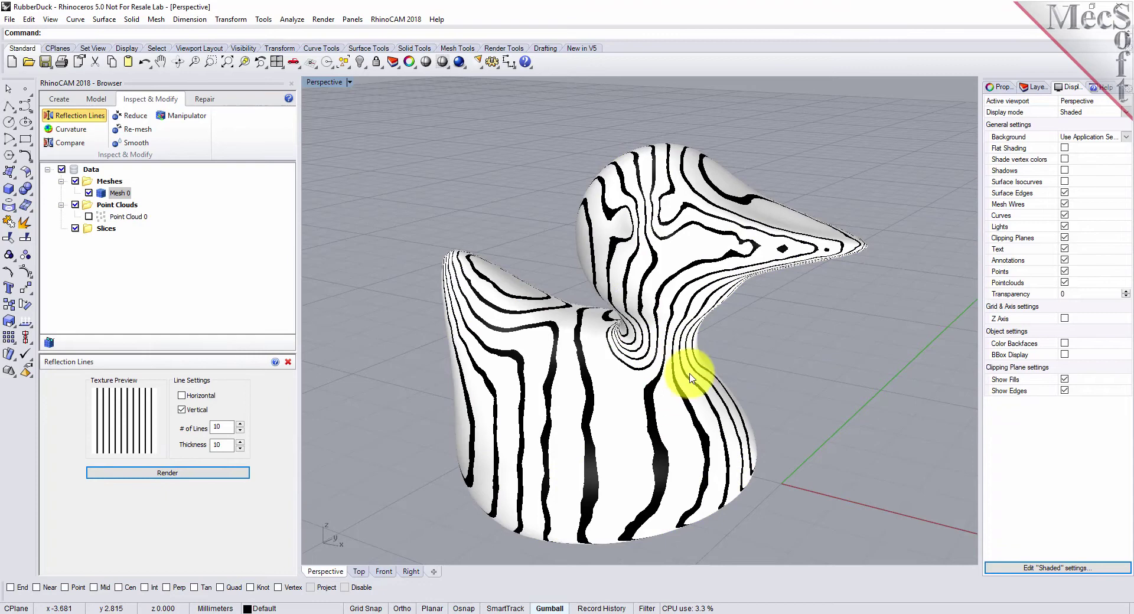
pyautogui.moveTo(701, 363)
pyautogui.mouseDown(button='right')
pyautogui.moveTo(703, 374)
pyautogui.moveTo(628, 396)
pyautogui.moveTo(578, 317)
pyautogui.moveTo(532, 463)
pyautogui.moveTo(577, 317)
pyautogui.moveTo(662, 386)
pyautogui.moveTo(690, 309)
pyautogui.moveTo(719, 305)
pyautogui.moveTo(717, 269)
pyautogui.moveTo(705, 307)
pyautogui.moveTo(709, 384)
pyautogui.moveTo(696, 397)
pyautogui.moveTo(694, 354)
pyautogui.moveTo(716, 349)
pyautogui.moveTo(602, 336)
pyautogui.moveTo(724, 367)
pyautogui.moveTo(765, 343)
pyautogui.moveTo(680, 361)
pyautogui.mouseUp(button='right')
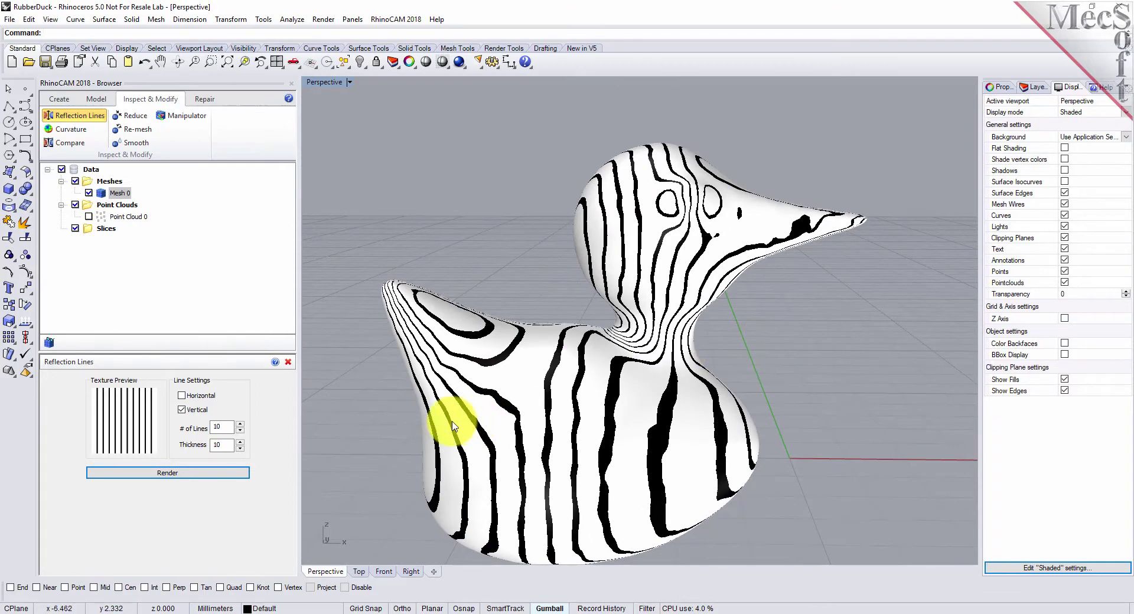
pyautogui.moveTo(455, 426); pyautogui.dragTo(390, 417, button='right')
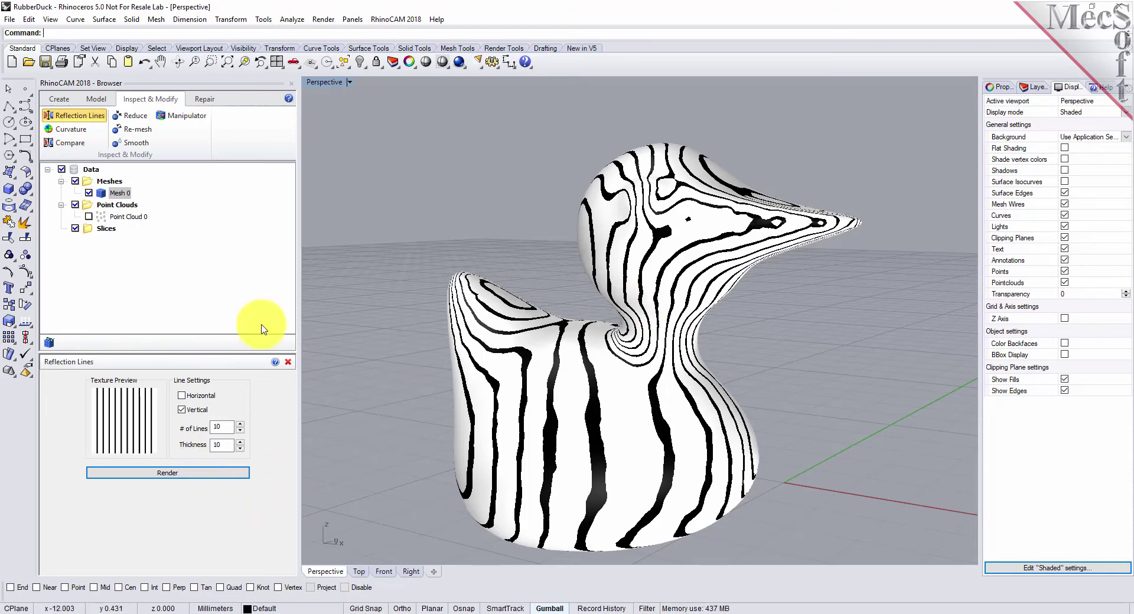
# Step: Show the duck's Mean curvature colour map, highlighting the eye, beak and tail
pyautogui.click(71, 132)
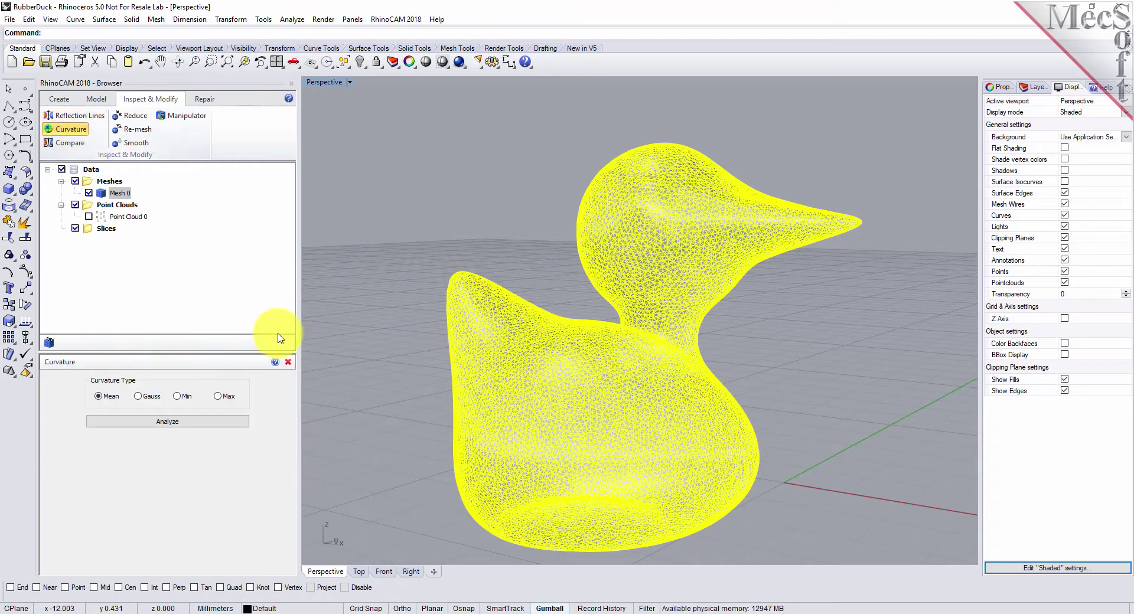
pyautogui.click(165, 422)
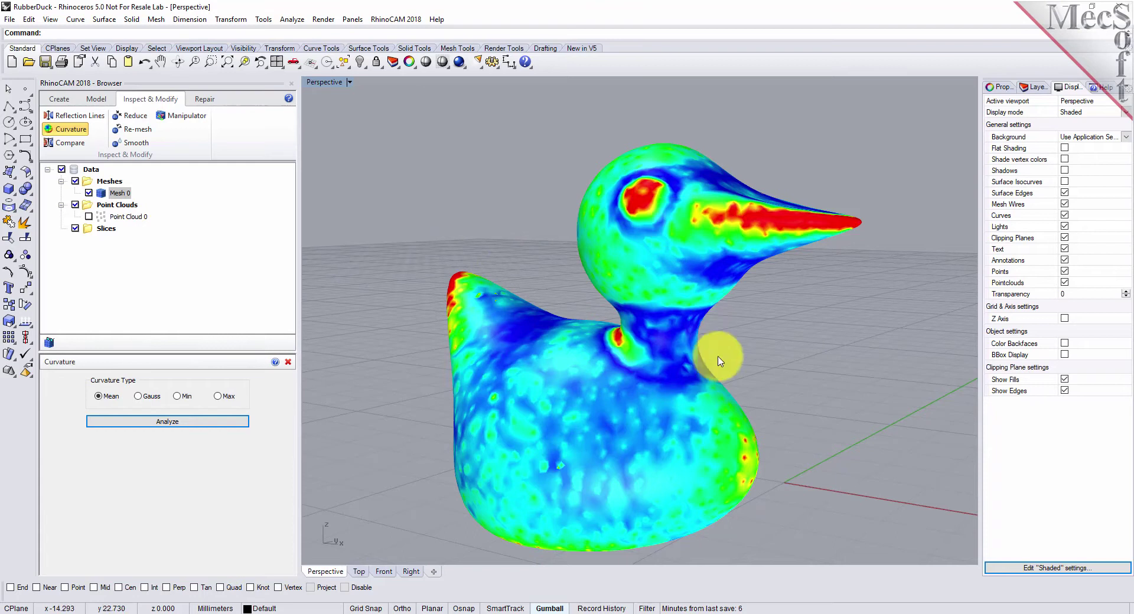
pyautogui.click(288, 363)
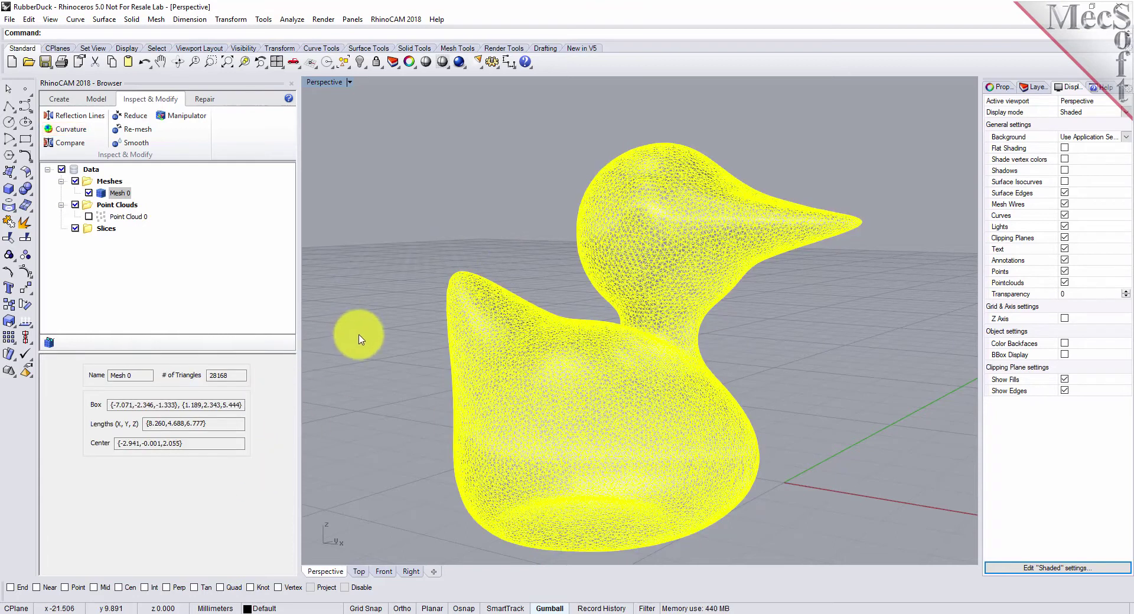
pyautogui.click(378, 305)
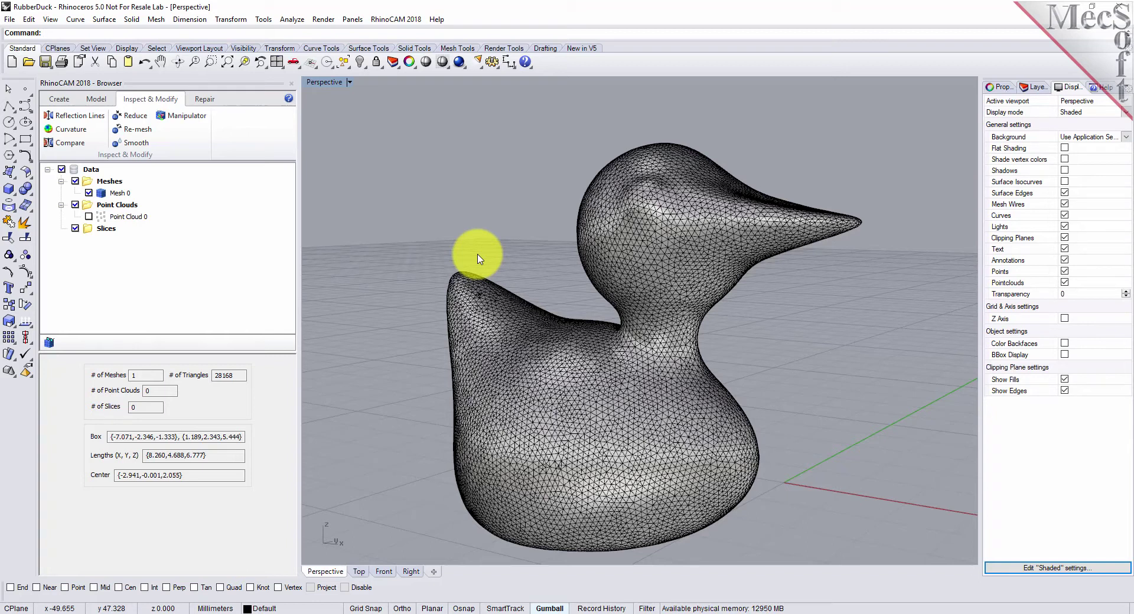
pyautogui.scroll(-2, 529, 260)
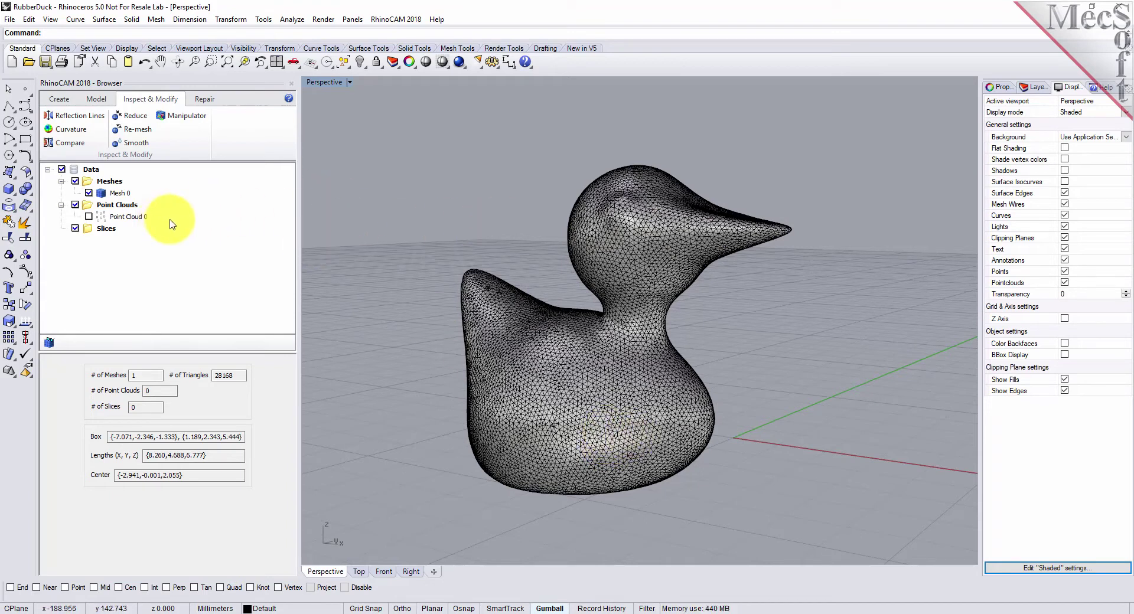
# Step: Slice the duck mesh every 0.125 units into 55 contour levels as Slice0
pyautogui.click(97, 99)
pyautogui.click(206, 124)
pyautogui.click(585, 366)
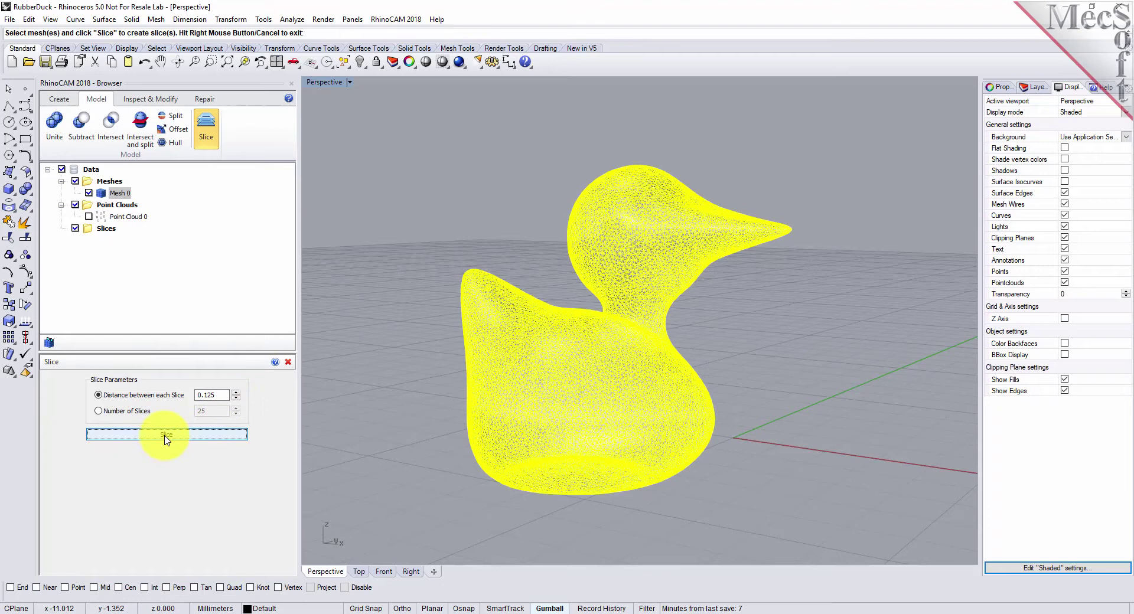
pyautogui.click(233, 435)
# Step: Hide Mesh 0 so only the Slice0 contour curves remain visible
pyautogui.click(406, 240)
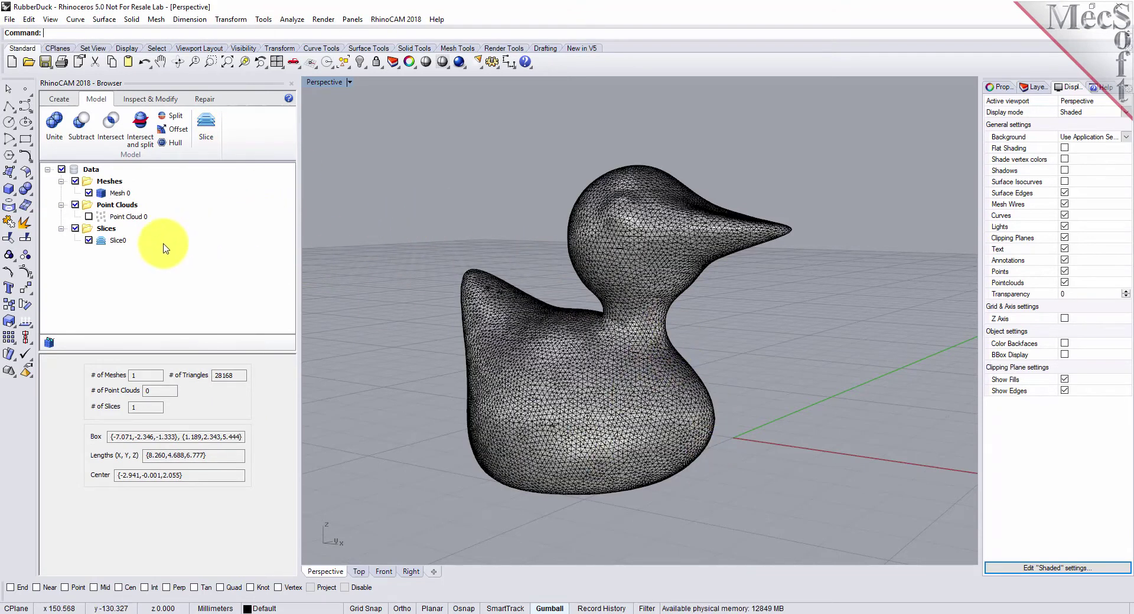
pyautogui.click(105, 245)
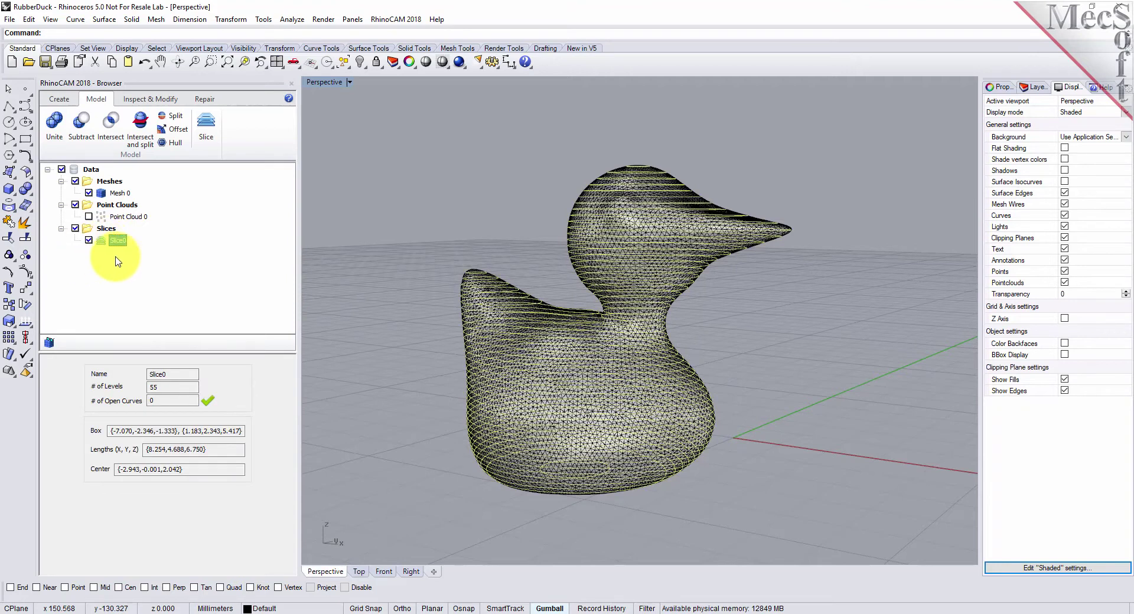
pyautogui.click(88, 193)
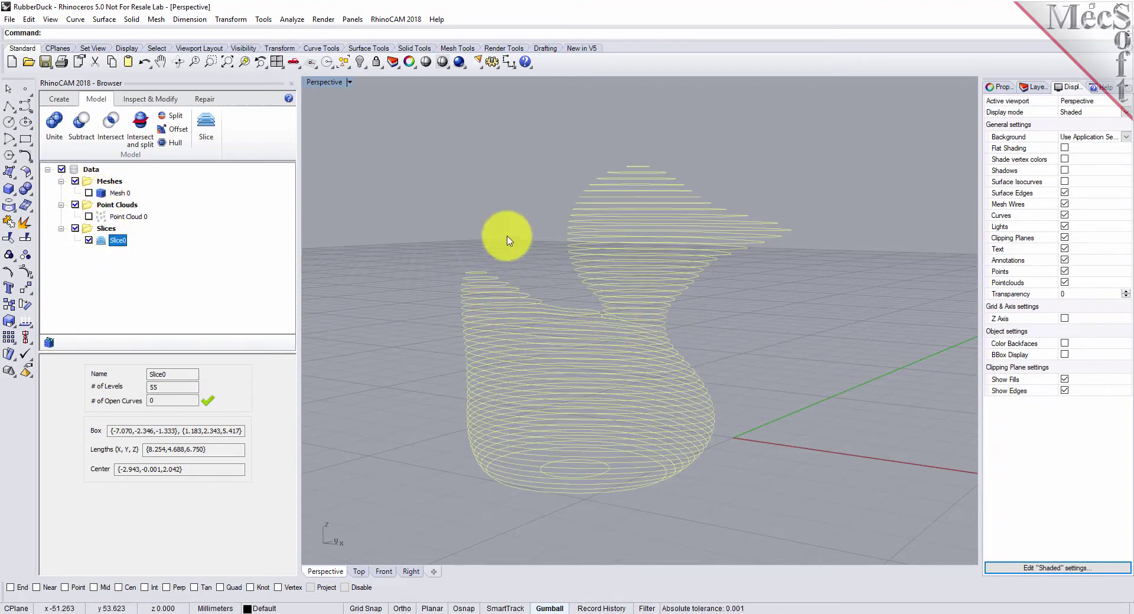
pyautogui.moveTo(759, 322); pyautogui.dragTo(766, 373, button='right')
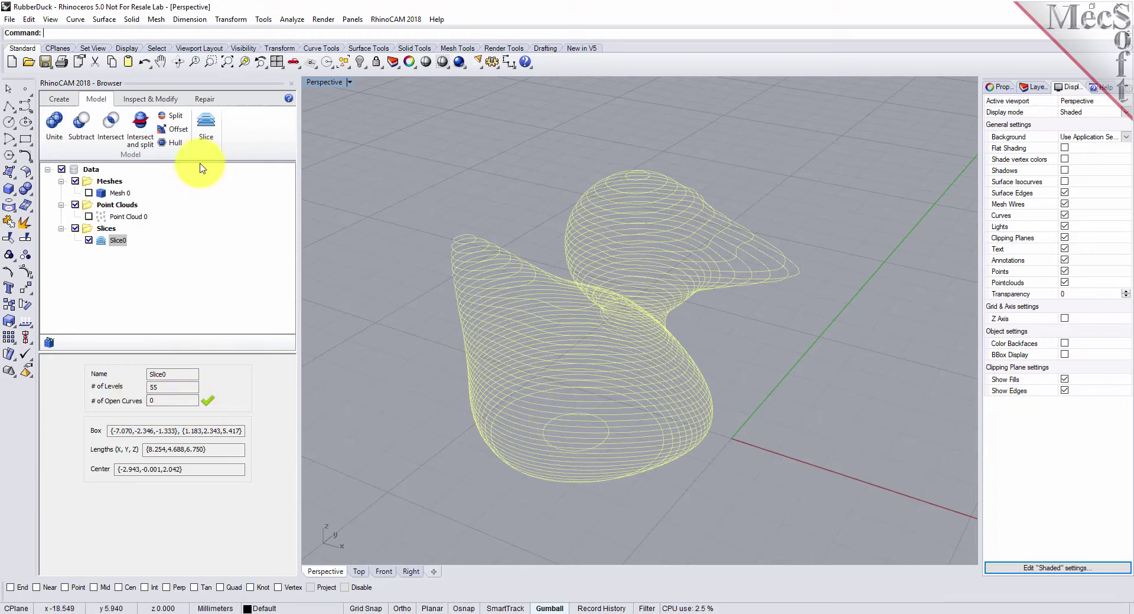
# Step: Hide the Slice0 curves and show the duck mesh again
pyautogui.click(89, 240)
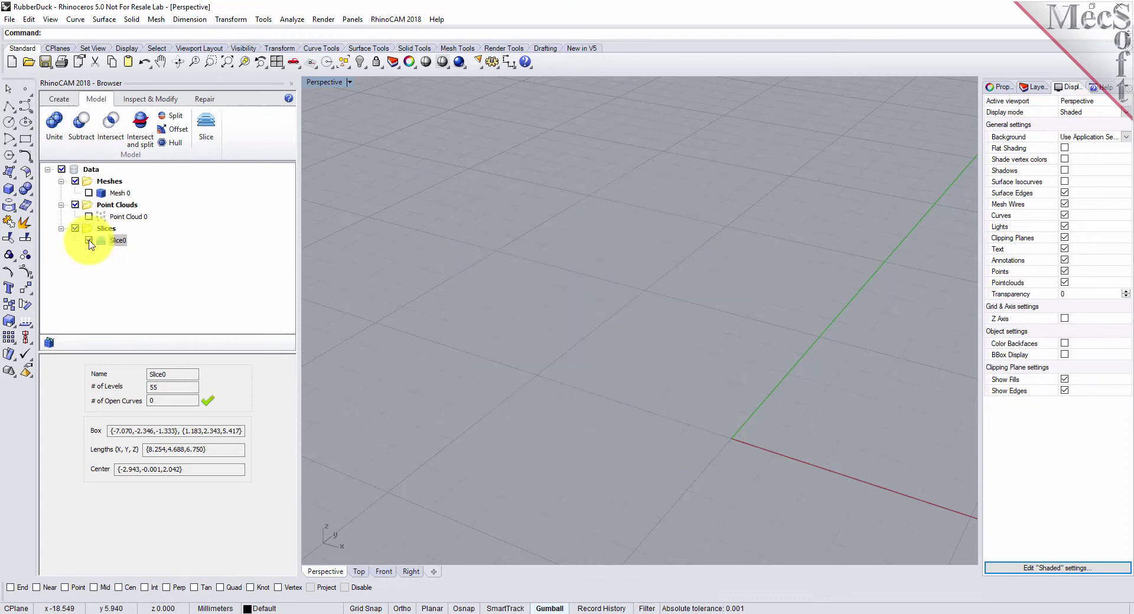
pyautogui.click(90, 193)
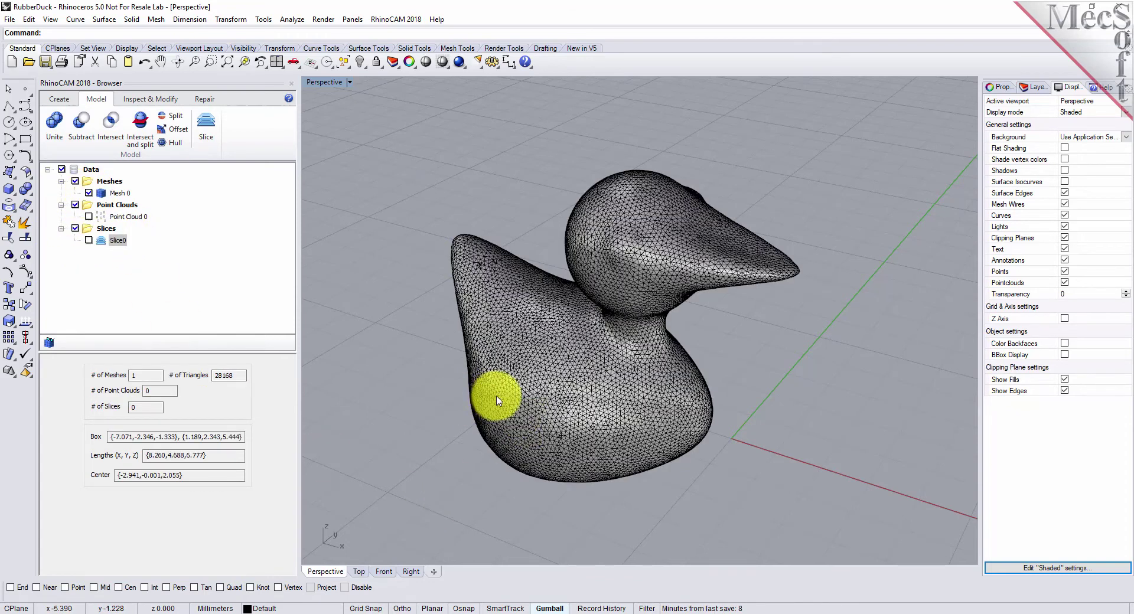
pyautogui.moveTo(498, 401); pyautogui.dragTo(443, 391, button='right')
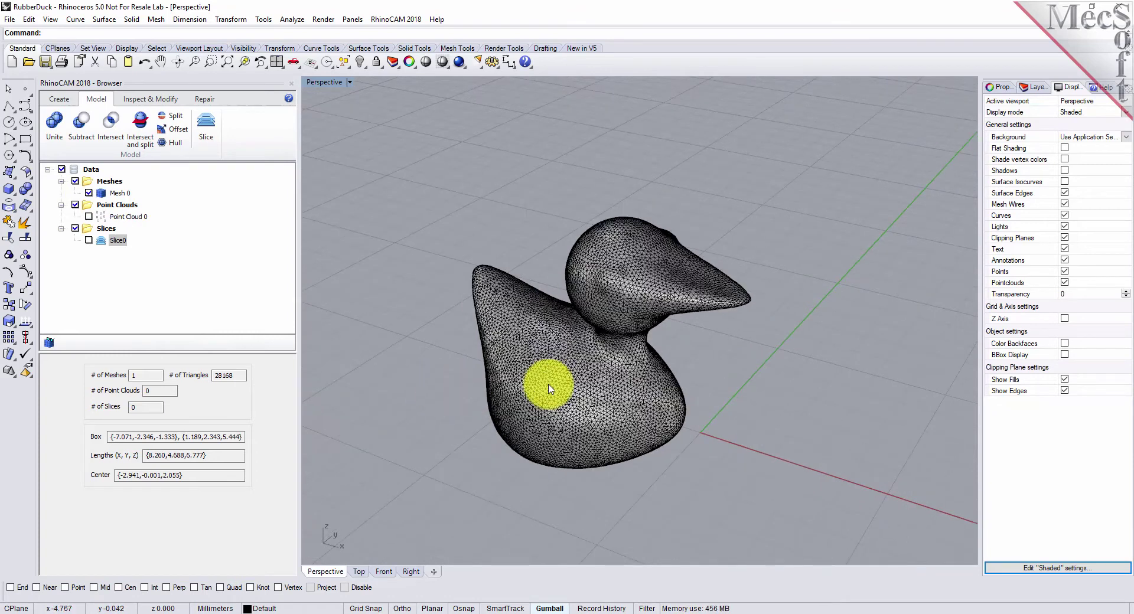
pyautogui.moveTo(547, 384); pyautogui.dragTo(508, 384, button='right')
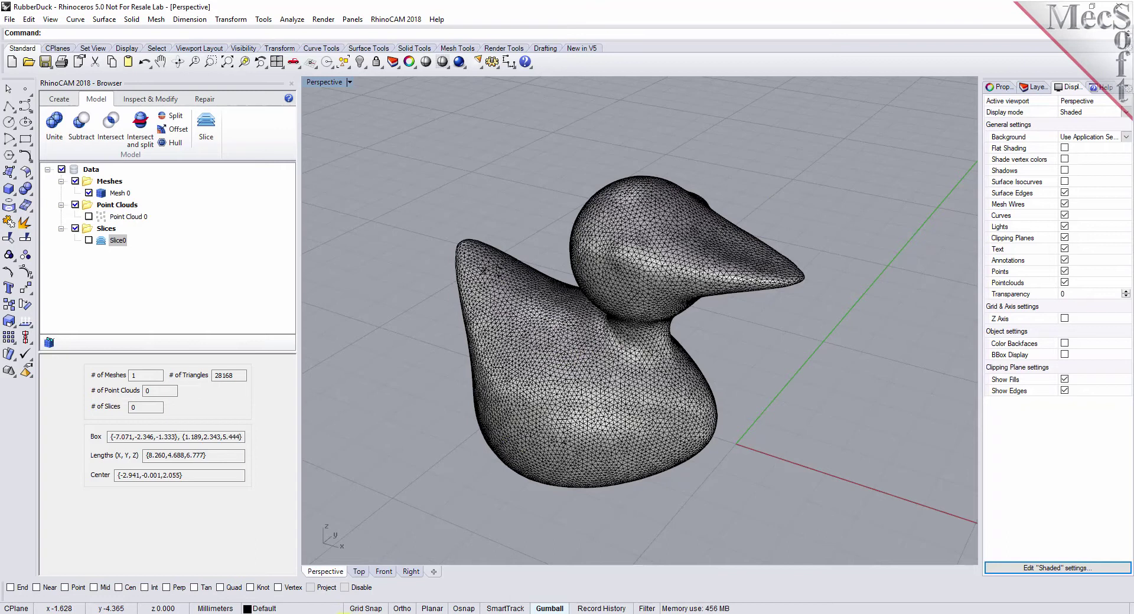
# Step: Rotate the duck -90 degrees about the X axis onto its side
pyautogui.click(576, 352)
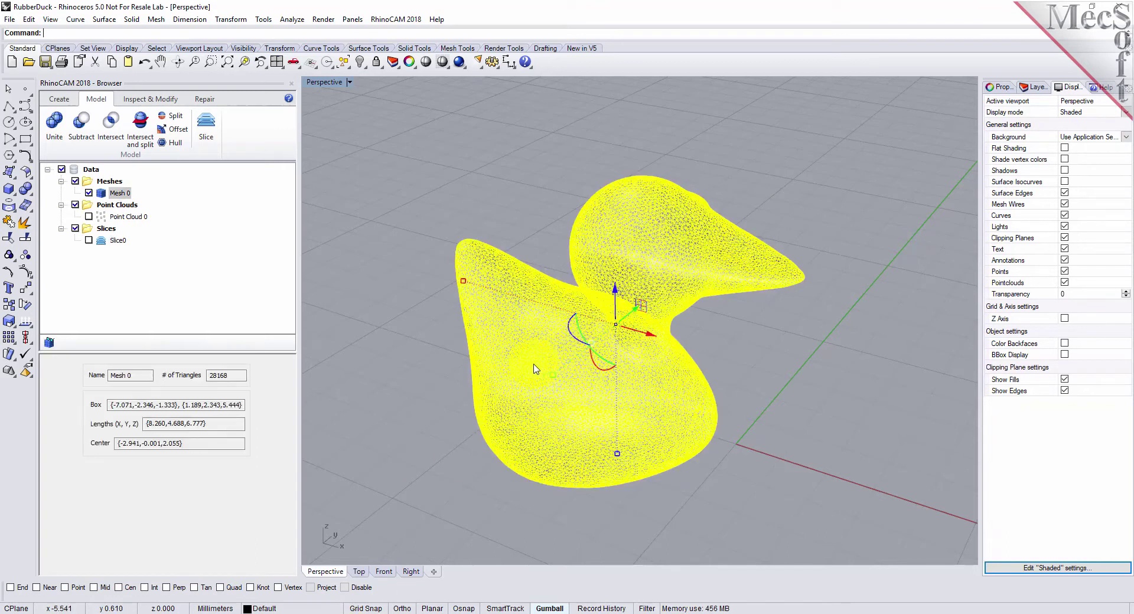
pyautogui.click(607, 374)
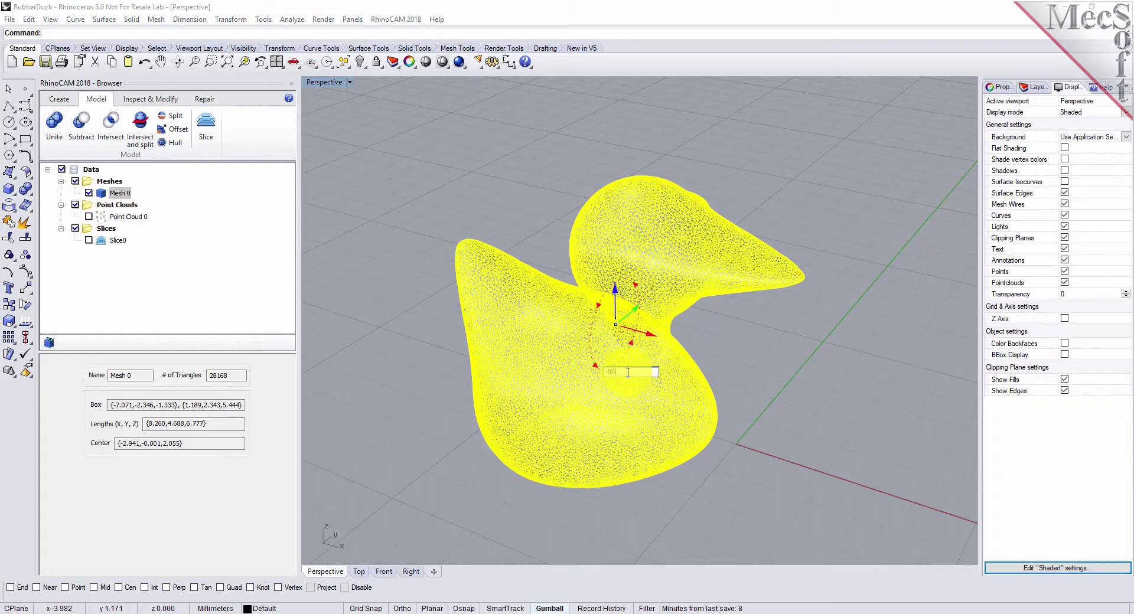
pyautogui.write('-90')
pyautogui.press('Return')
pyautogui.click(388, 180)
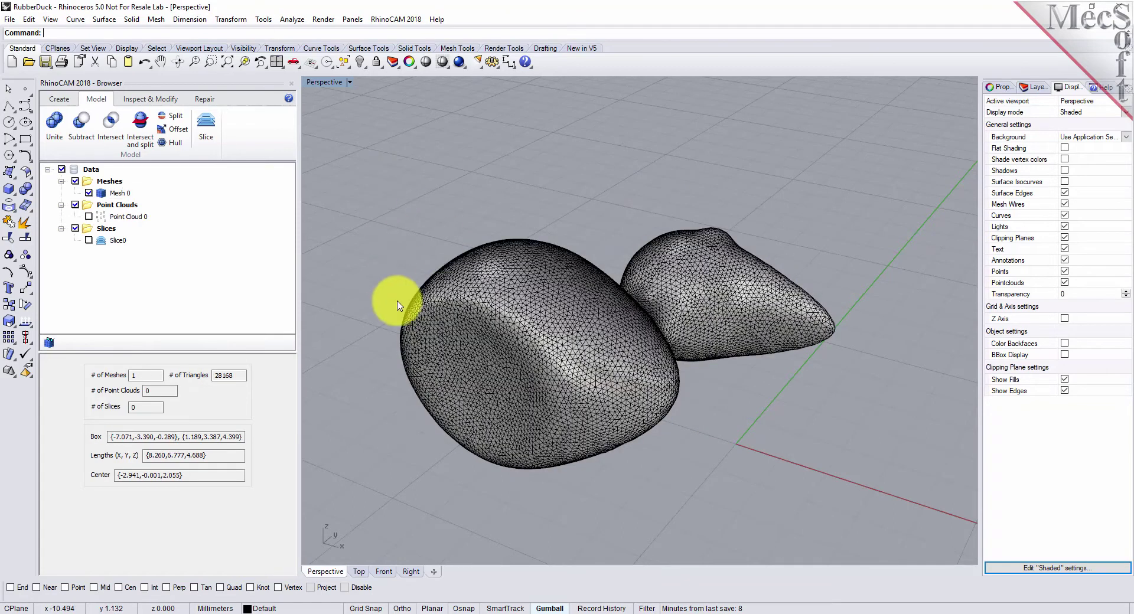
pyautogui.scroll(-4, 401, 301)
pyautogui.scroll(-3, 790, 296)
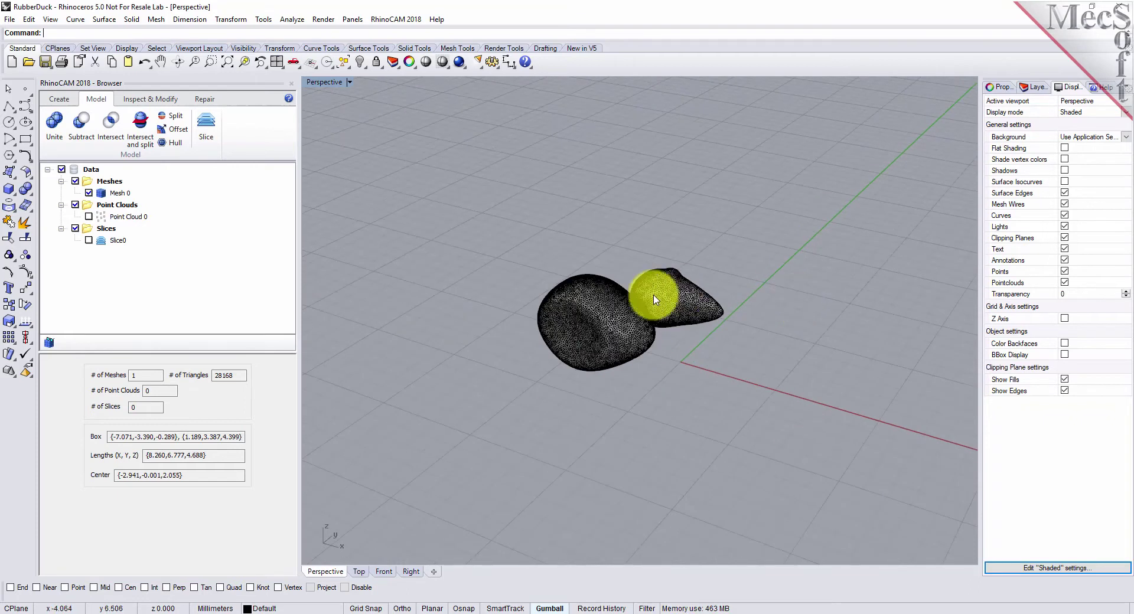
pyautogui.scroll(6, 587, 303)
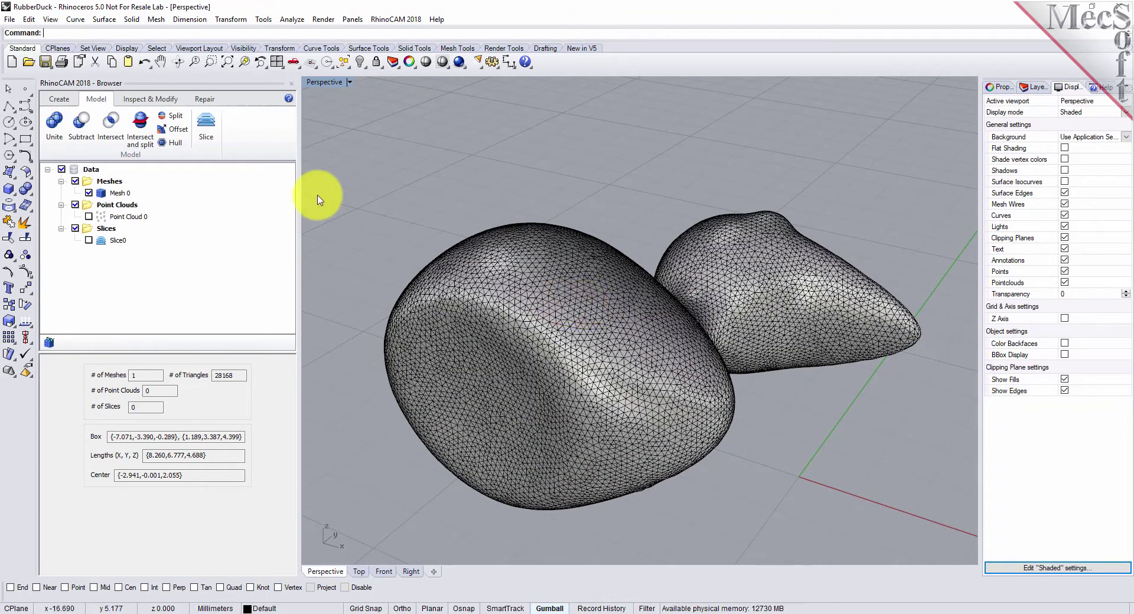
# Step: Offset the duck inward by -0.1 with 0.01 tolerance, creating Mesh 4
pyautogui.click(176, 135)
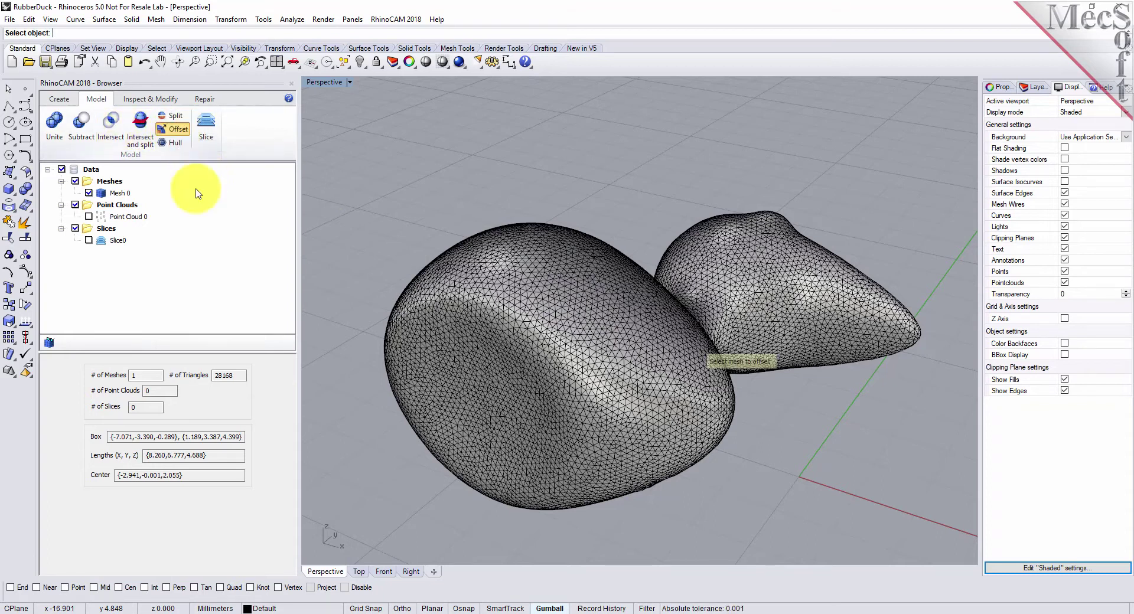
pyautogui.click(548, 292)
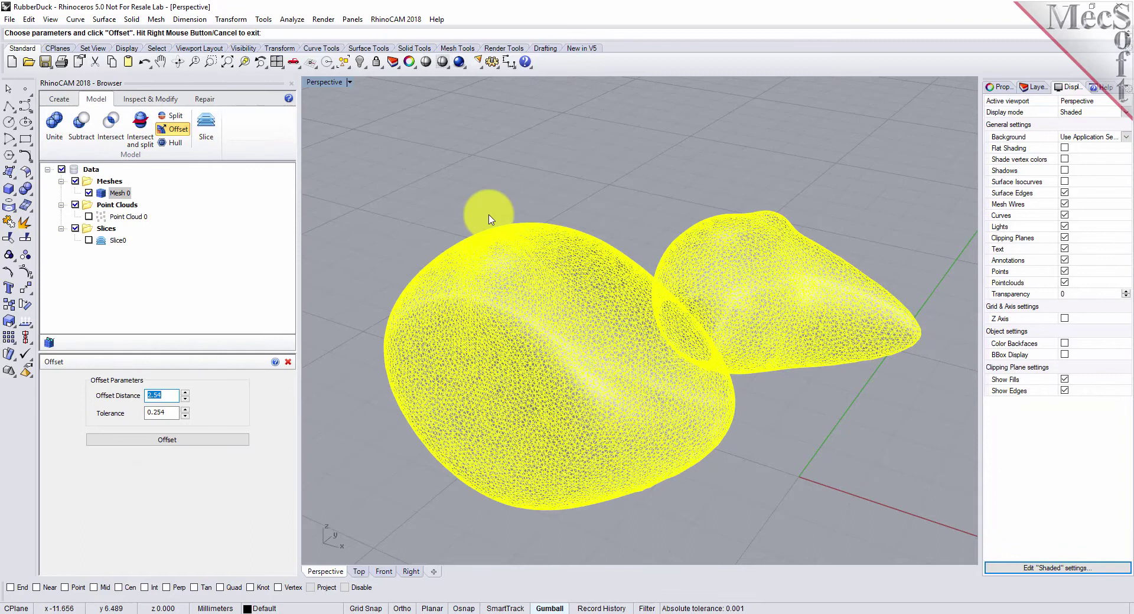
pyautogui.moveTo(166, 397); pyautogui.dragTo(125, 398)
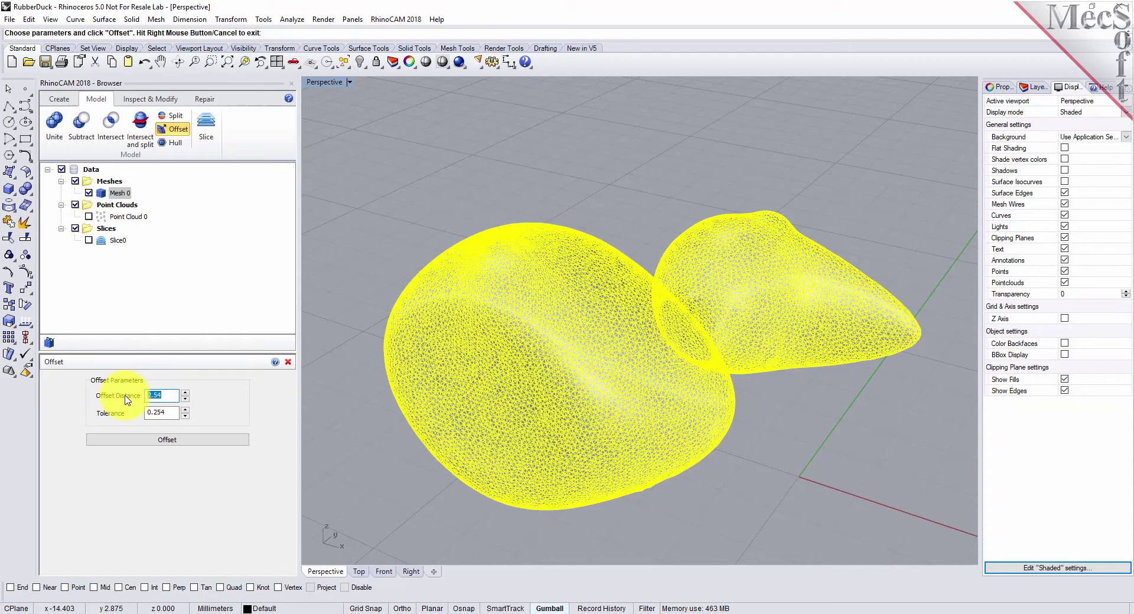
pyautogui.write('-0.1')
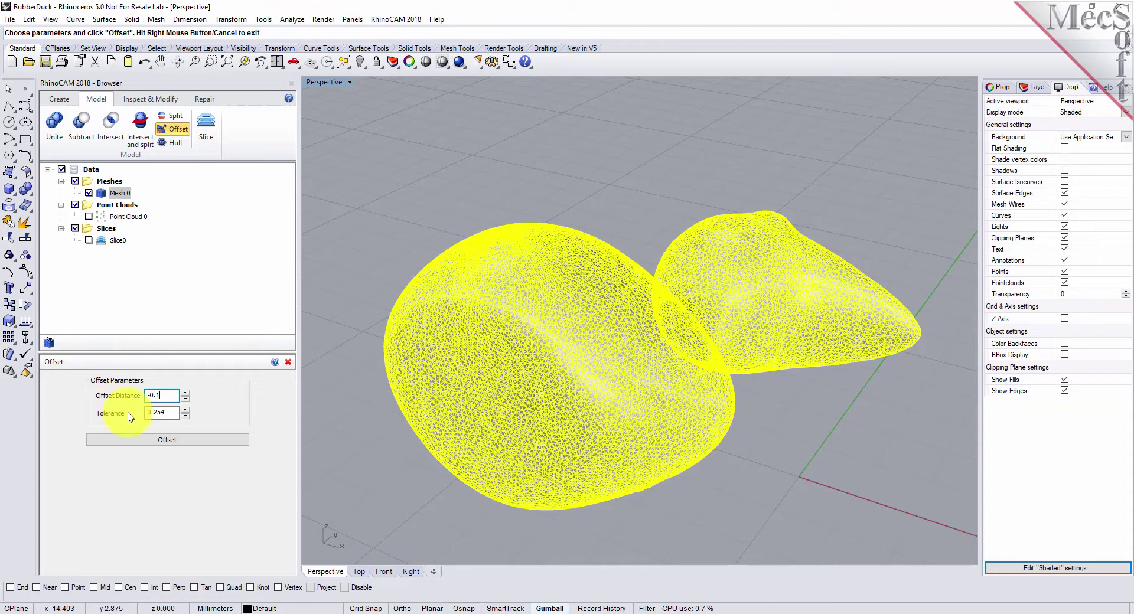
pyautogui.moveTo(174, 414); pyautogui.dragTo(139, 418)
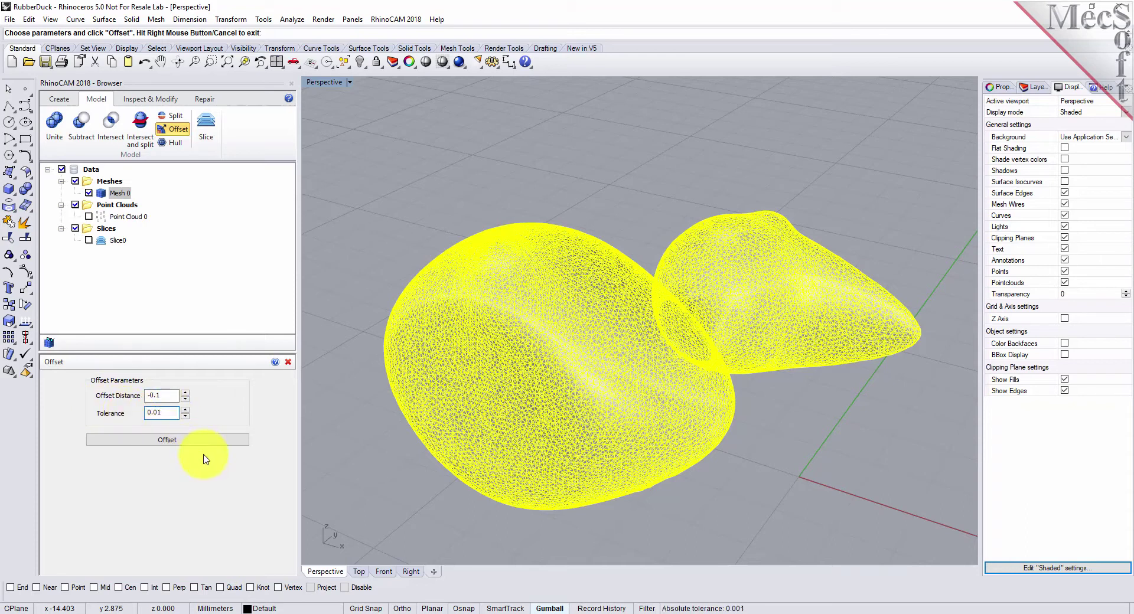
pyautogui.click(186, 441)
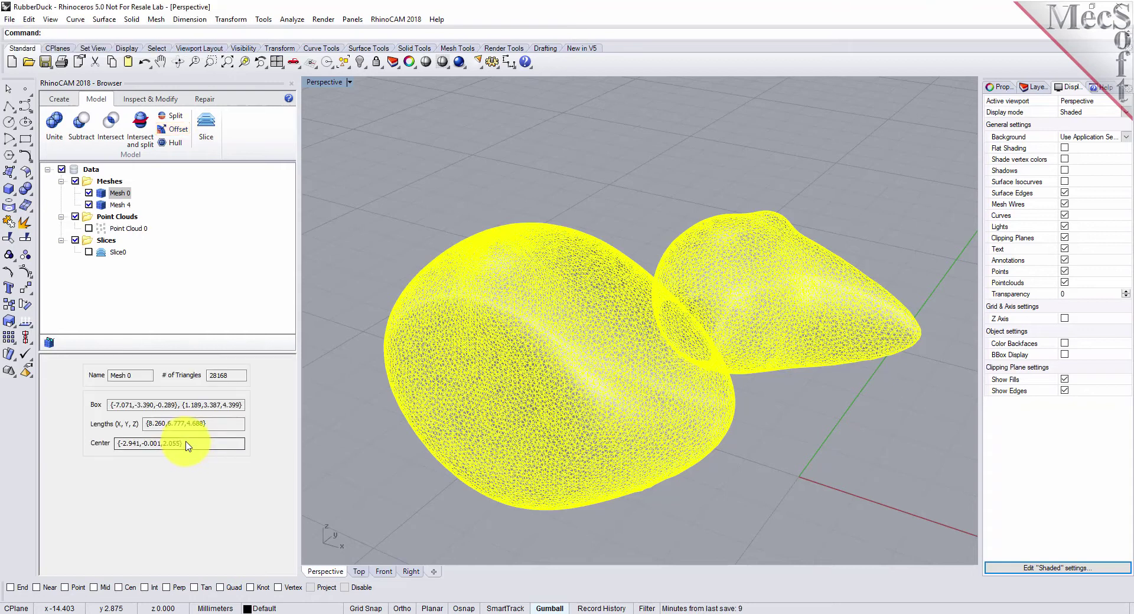
pyautogui.click(115, 205)
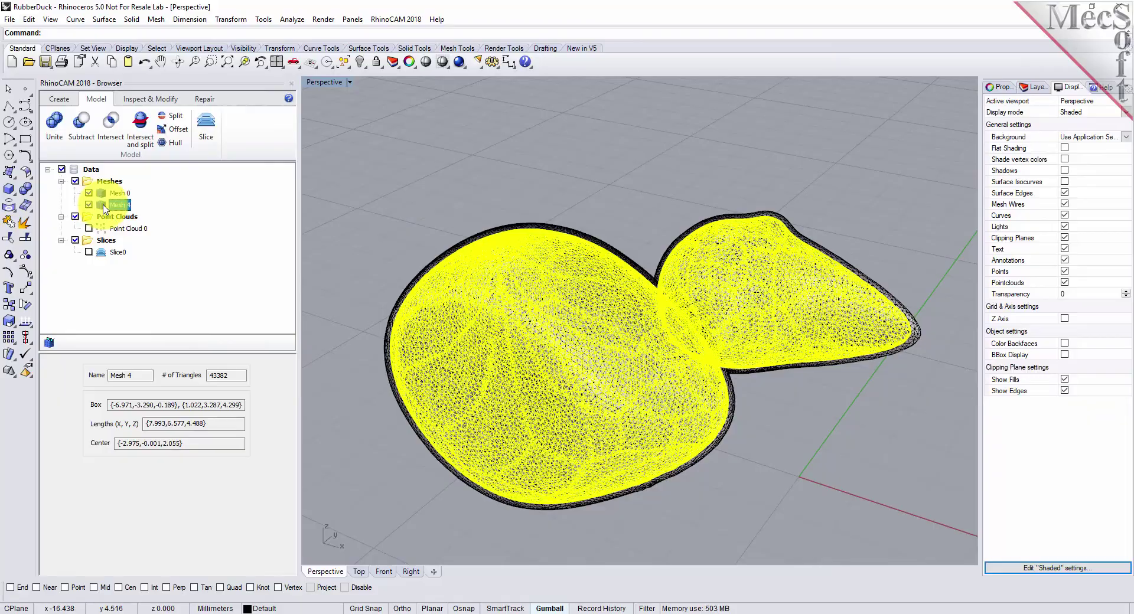
pyautogui.moveTo(575, 298)
pyautogui.mouseDown(button='right')
pyautogui.moveTo(560, 347)
pyautogui.moveTo(587, 297)
pyautogui.mouseUp(button='right')
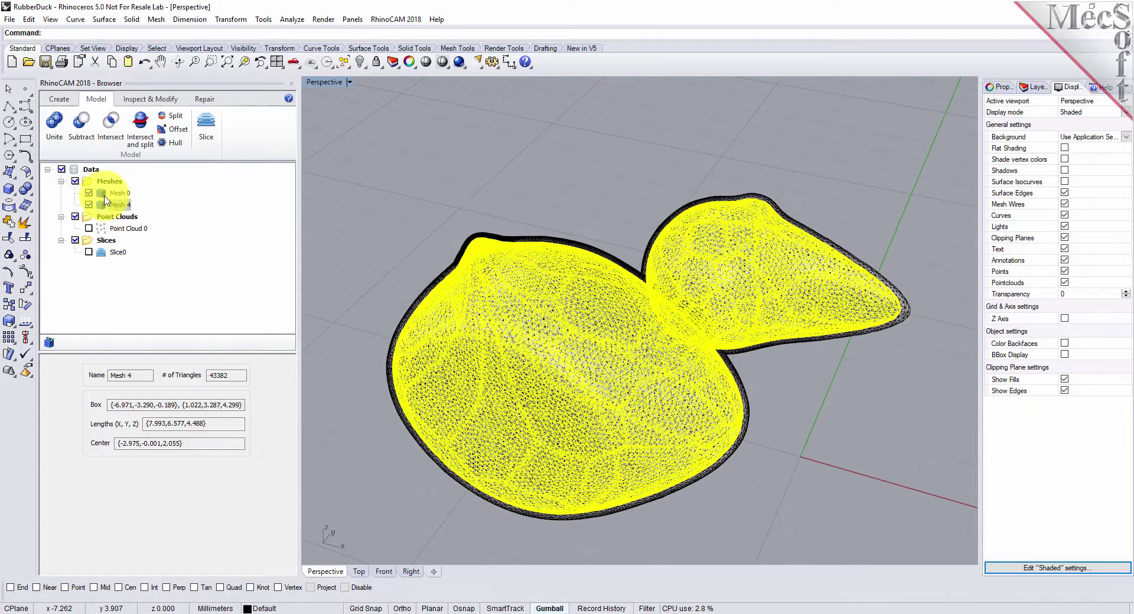
pyautogui.click(112, 194)
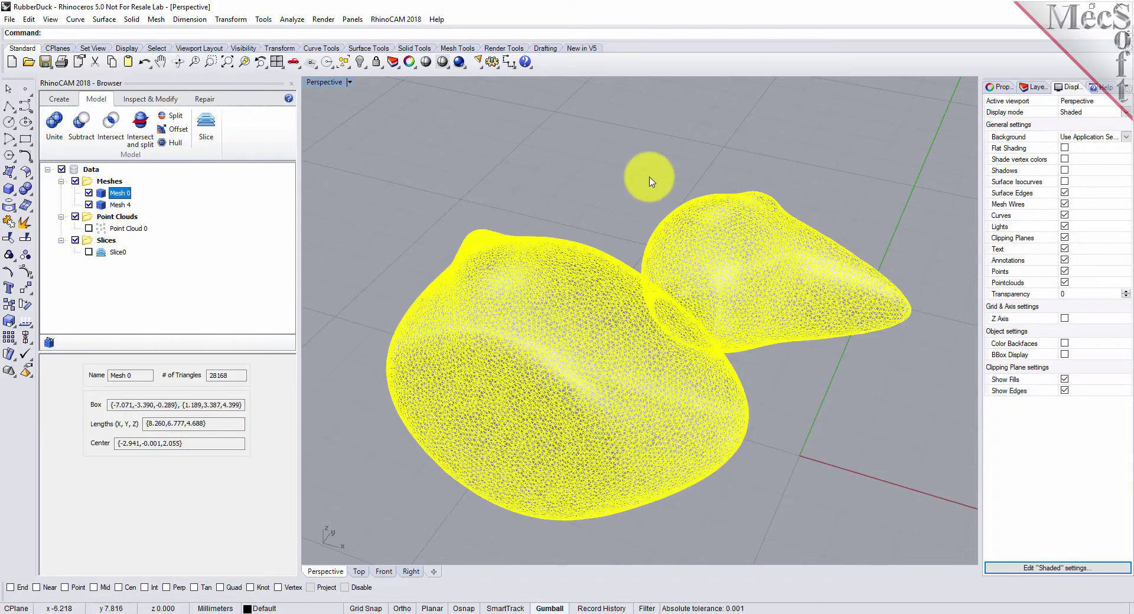
pyautogui.click(610, 198)
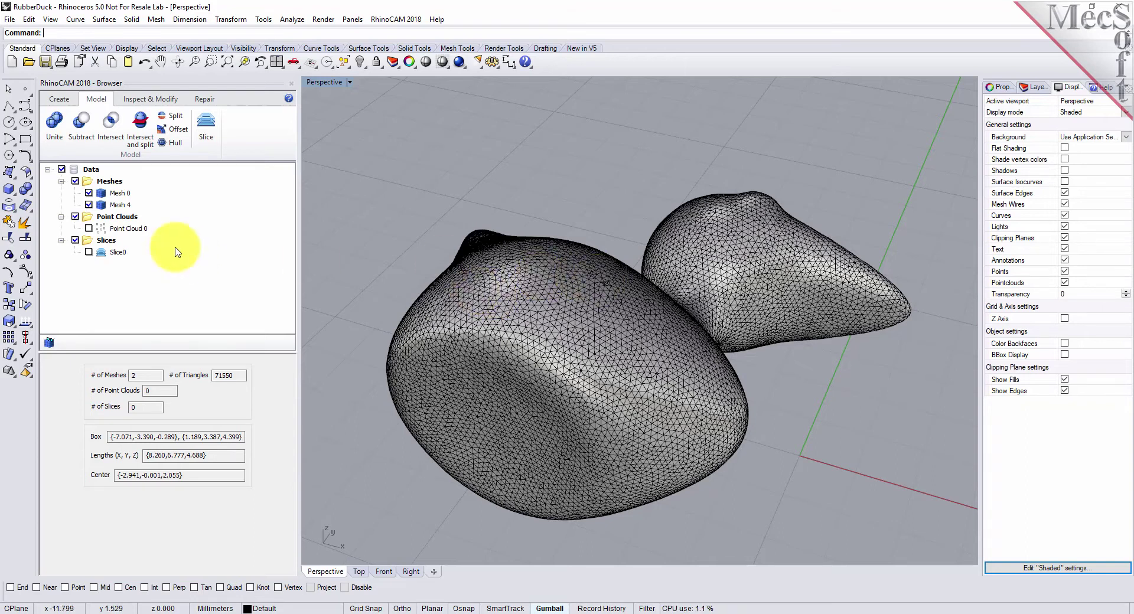
# Step: Split the duck and its offset mesh at a mid-height plane with Cap Results on
pyautogui.click(176, 115)
pyautogui.moveTo(337, 133); pyautogui.dragTo(932, 539)
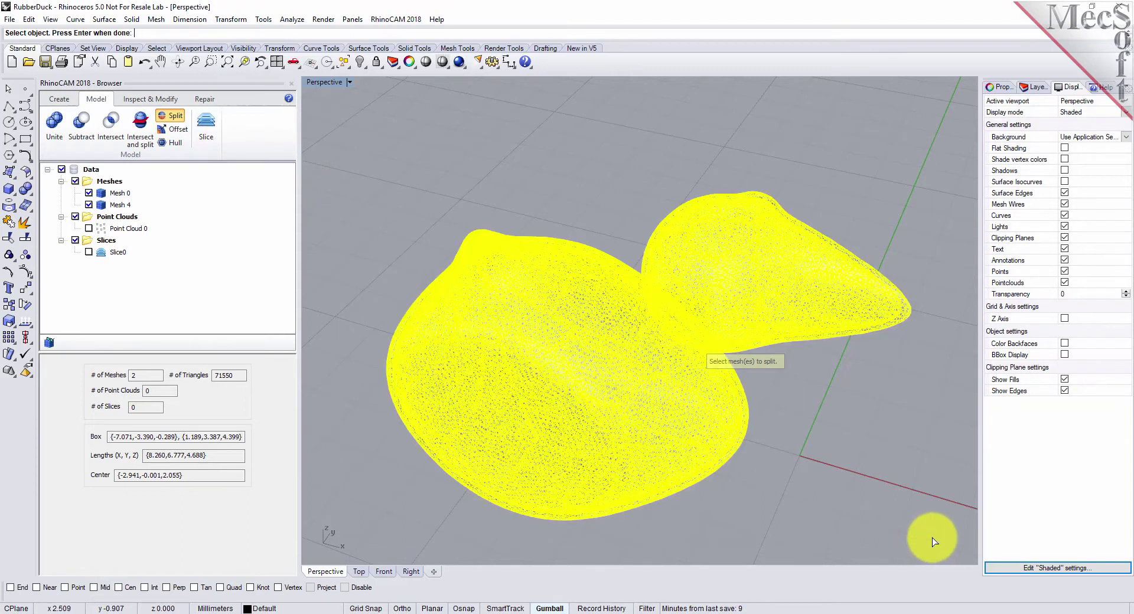
pyautogui.press('Return')
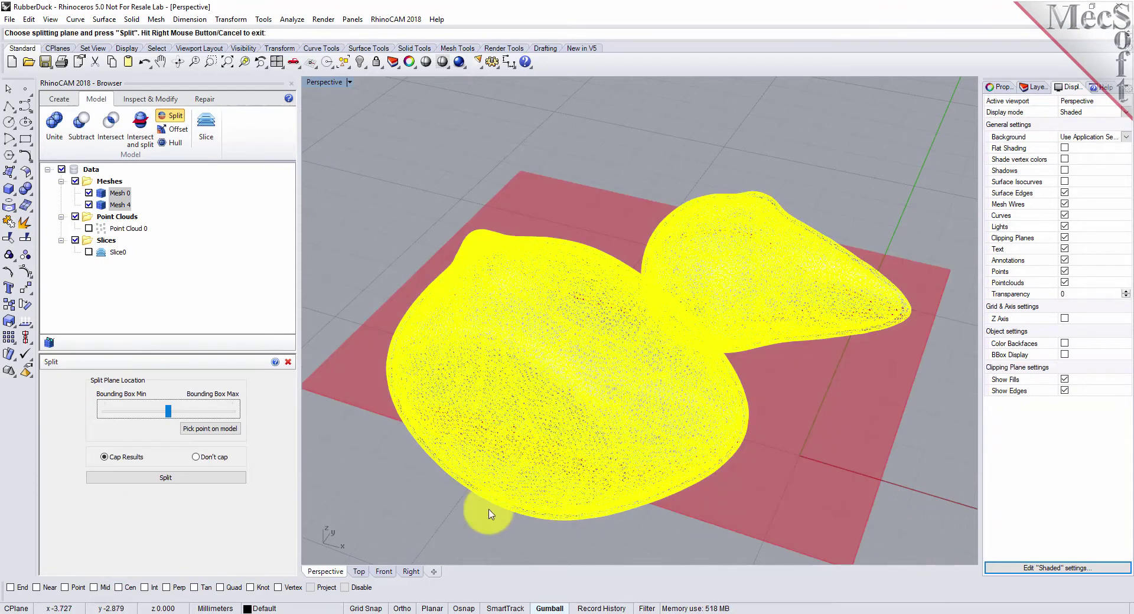
pyautogui.click(742, 507)
pyautogui.click(743, 444)
pyautogui.click(169, 412)
pyautogui.moveTo(168, 416)
pyautogui.mouseDown()
pyautogui.moveTo(220, 424)
pyautogui.moveTo(168, 413)
pyautogui.mouseUp()
pyautogui.scroll(8, 930, 313)
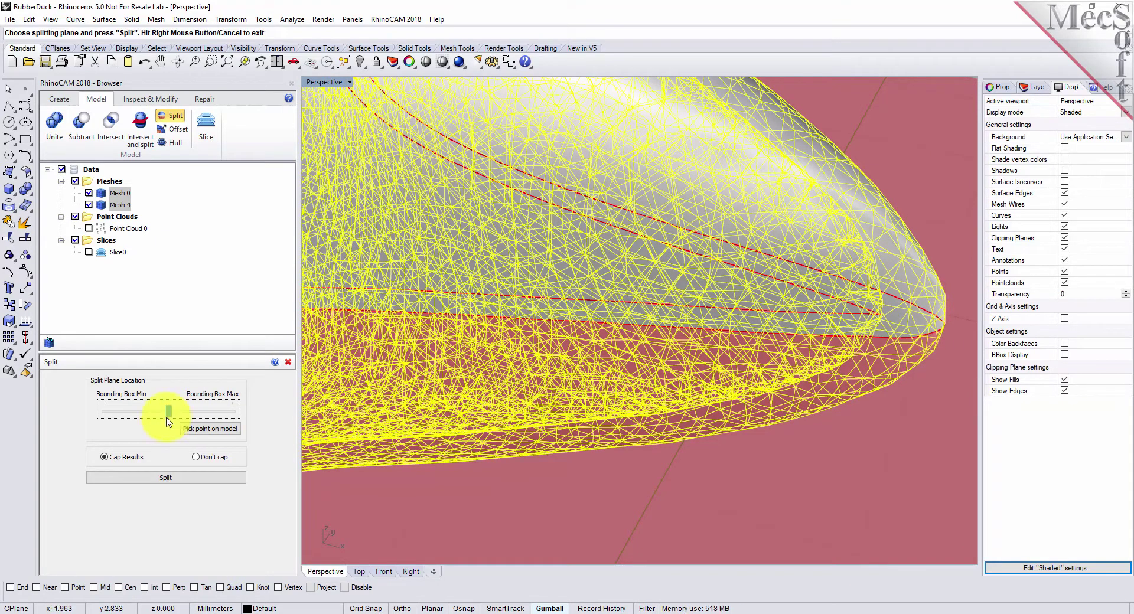
pyautogui.moveTo(170, 414); pyautogui.dragTo(171, 416)
pyautogui.click(173, 482)
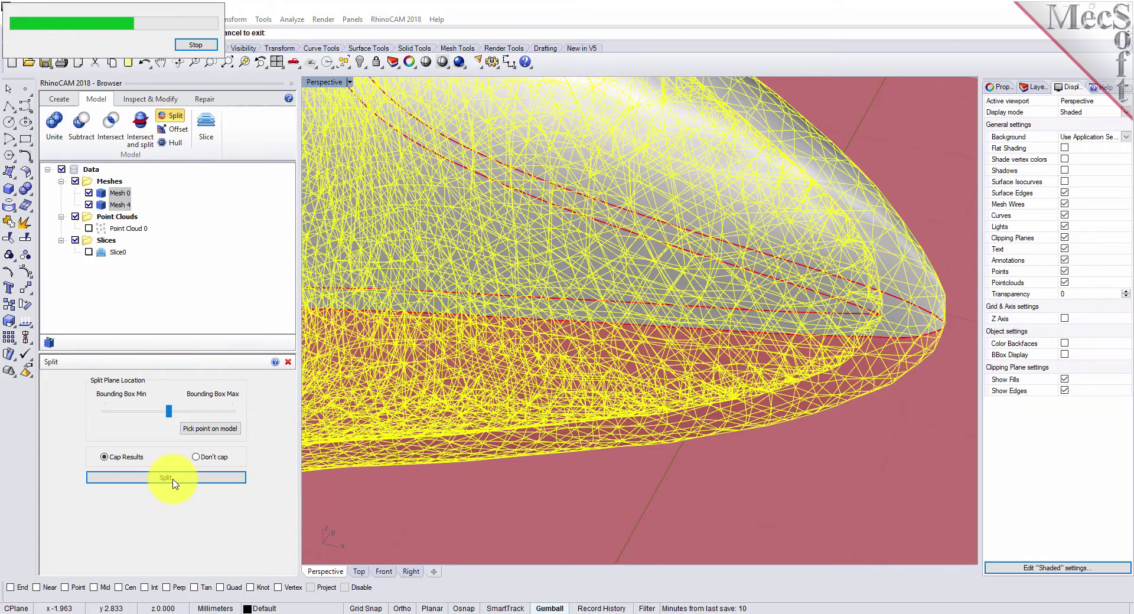
# Step: Compare split halves Mesh 5 and Mesh 6, then hide the top half Mesh 5
pyautogui.scroll(-10, 717, 488)
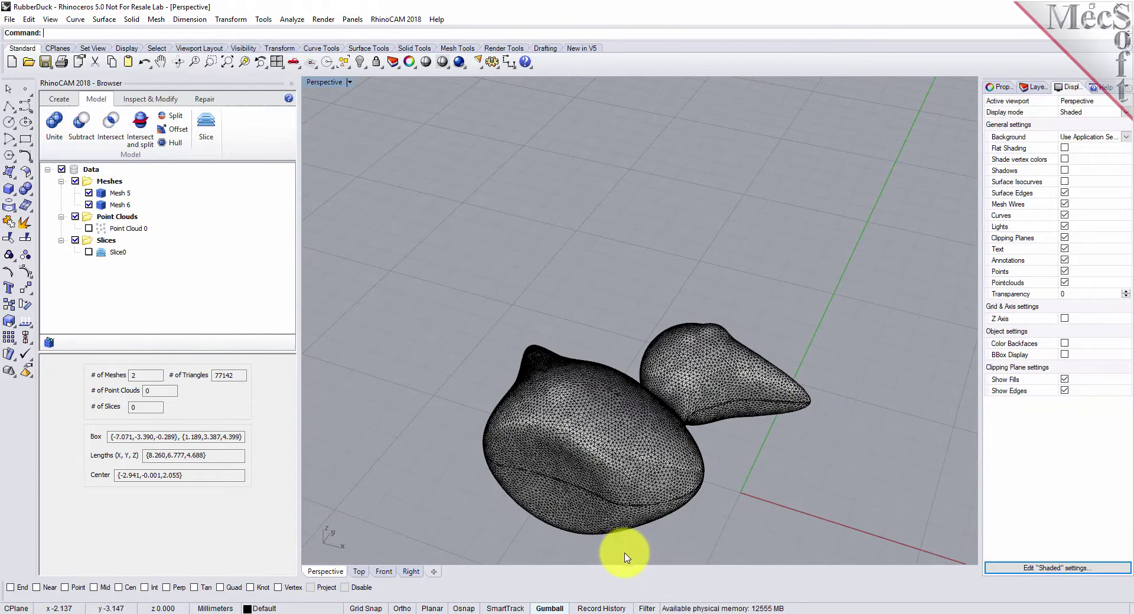
pyautogui.scroll(3, 626, 557)
pyautogui.click(113, 194)
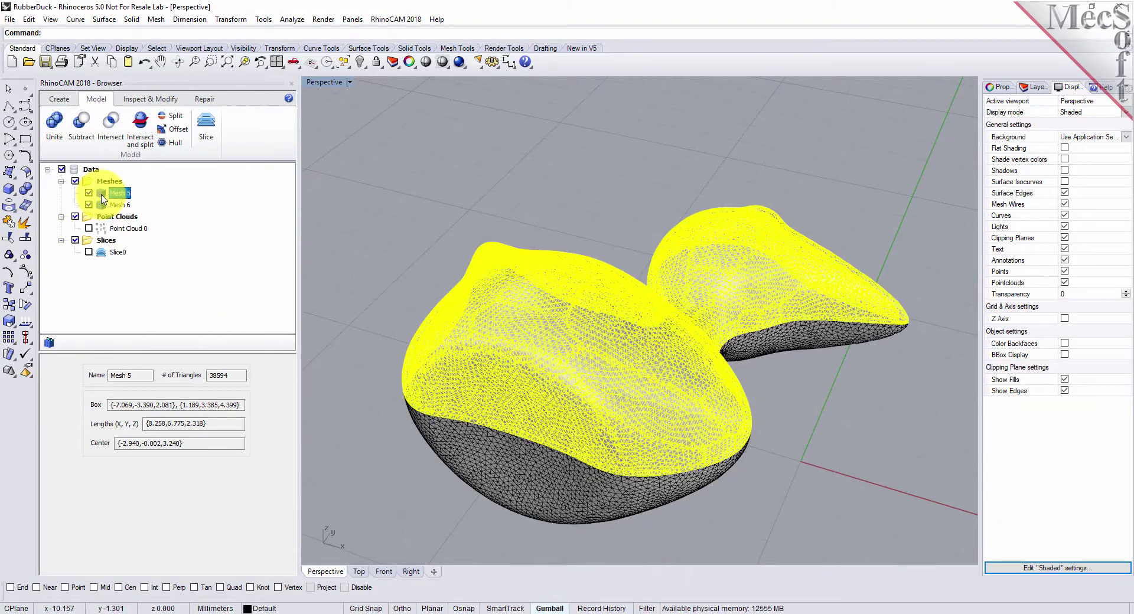
pyautogui.click(101, 205)
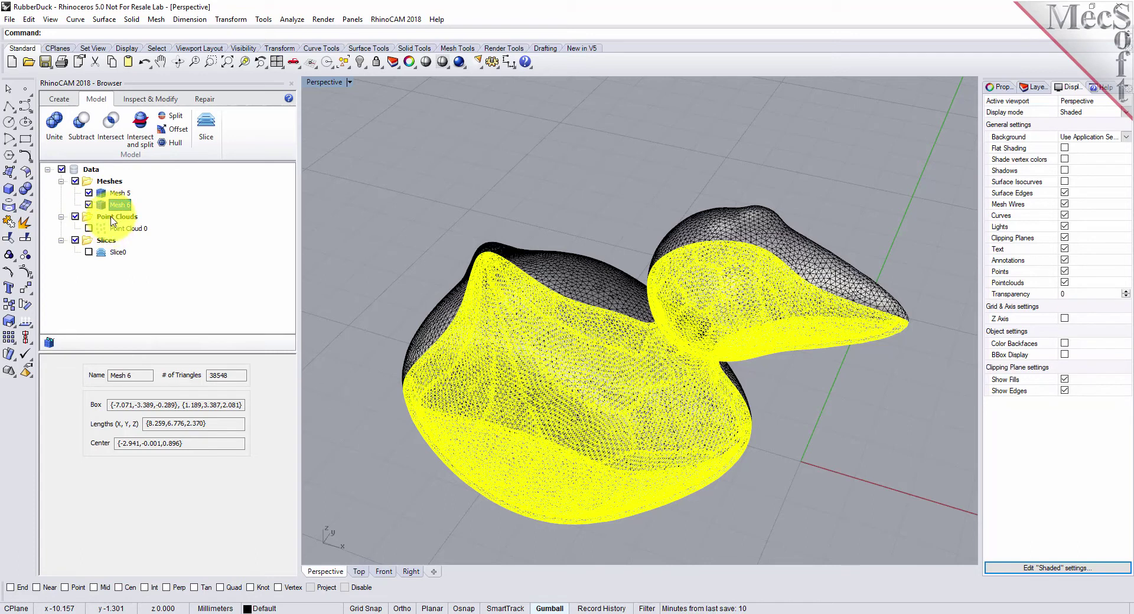
pyautogui.click(103, 196)
pyautogui.click(100, 206)
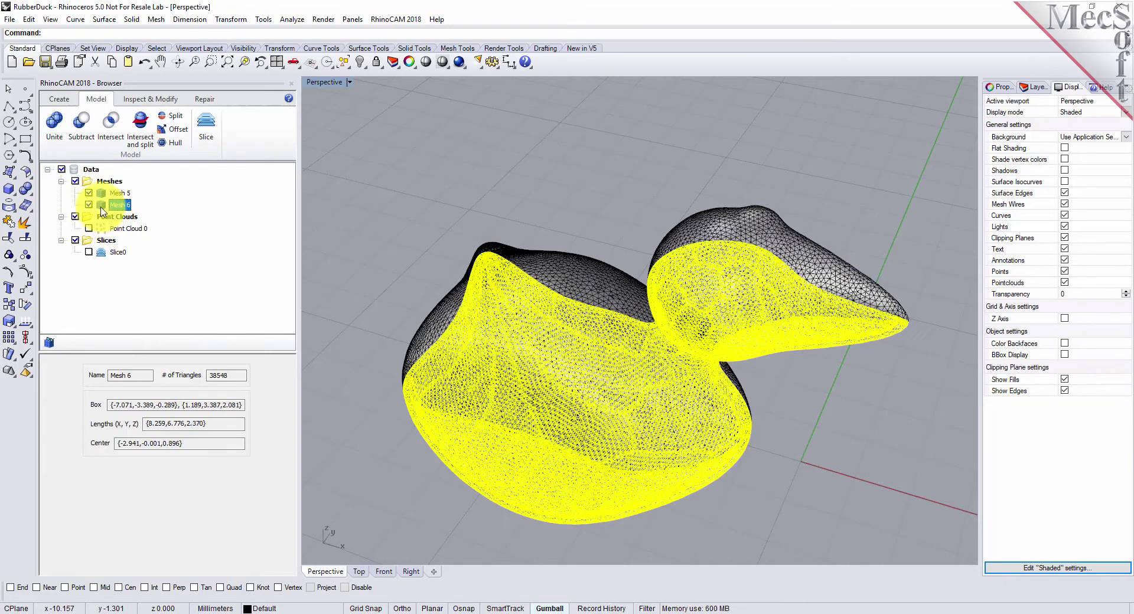
pyautogui.click(89, 205)
pyautogui.click(89, 205)
pyautogui.click(89, 194)
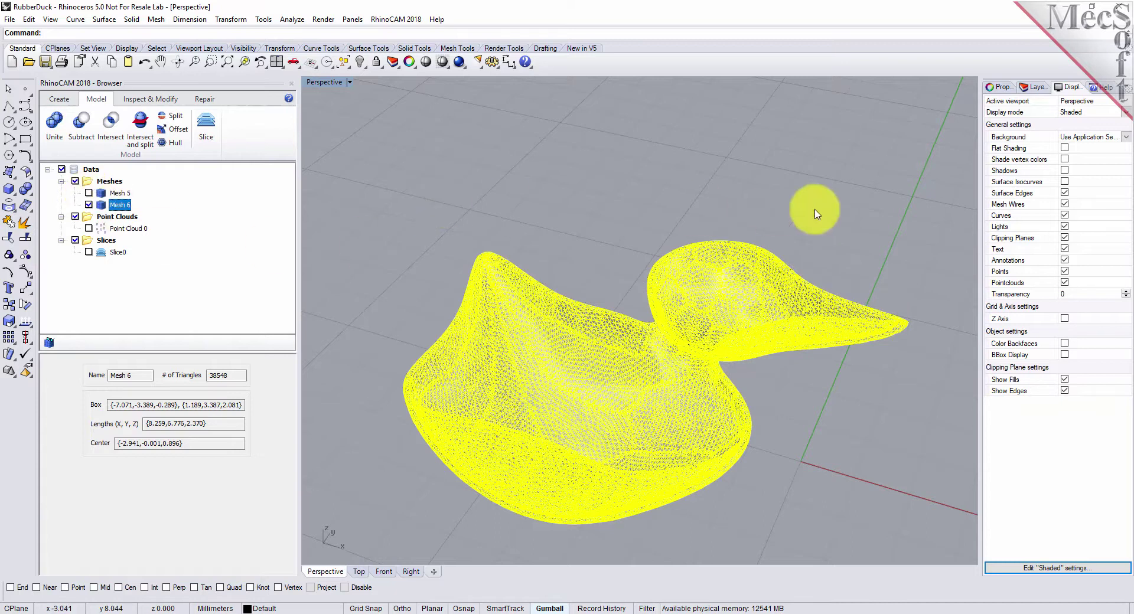
# Step: Turn off mesh wires and orbit around the hollow 38548-triangle bottom shell
pyautogui.click(593, 245)
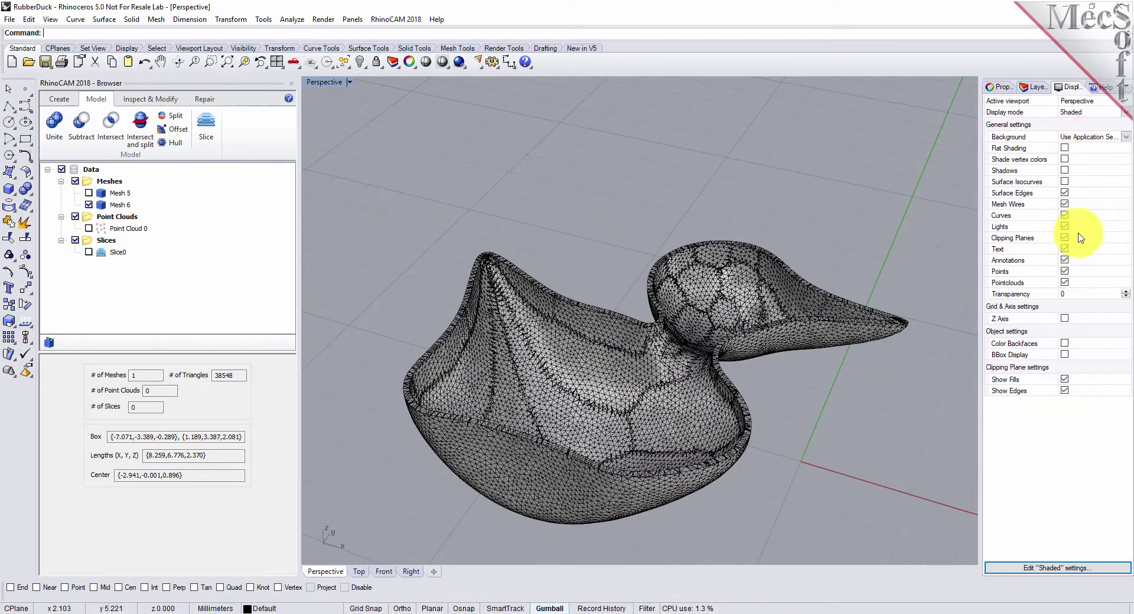
pyautogui.click(1064, 204)
pyautogui.scroll(2, 700, 352)
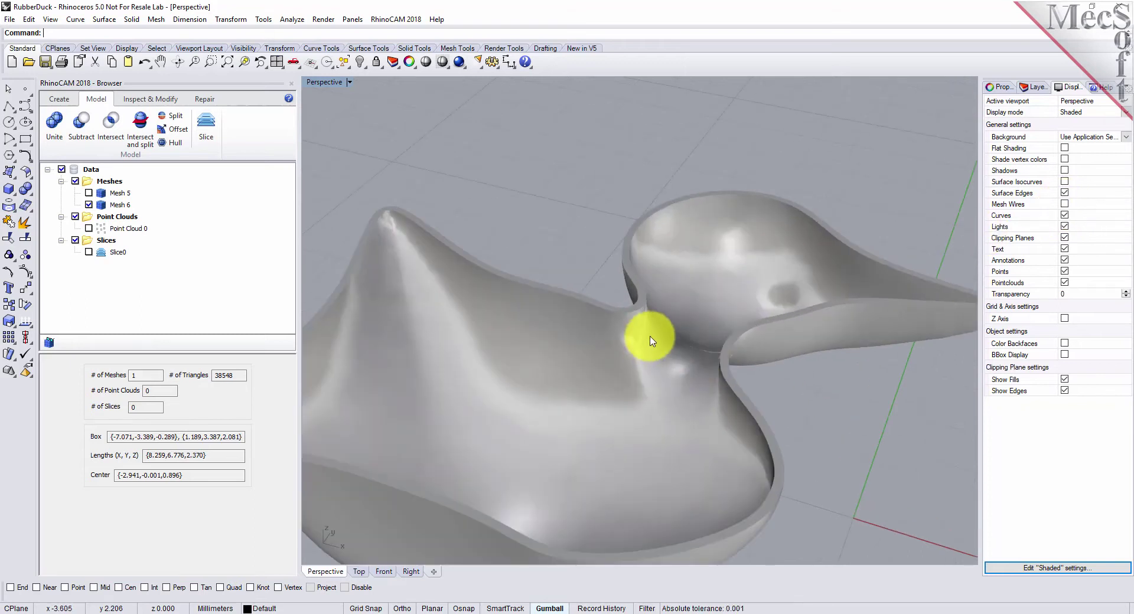
pyautogui.scroll(3, 651, 378)
pyautogui.moveTo(650, 387); pyautogui.dragTo(606, 375, button='right')
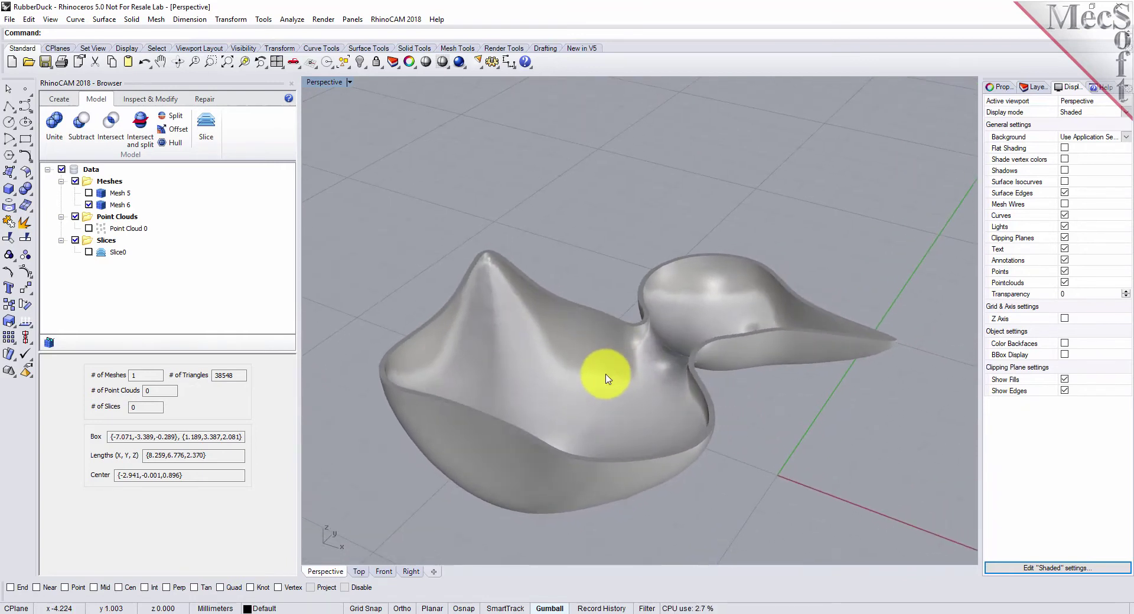